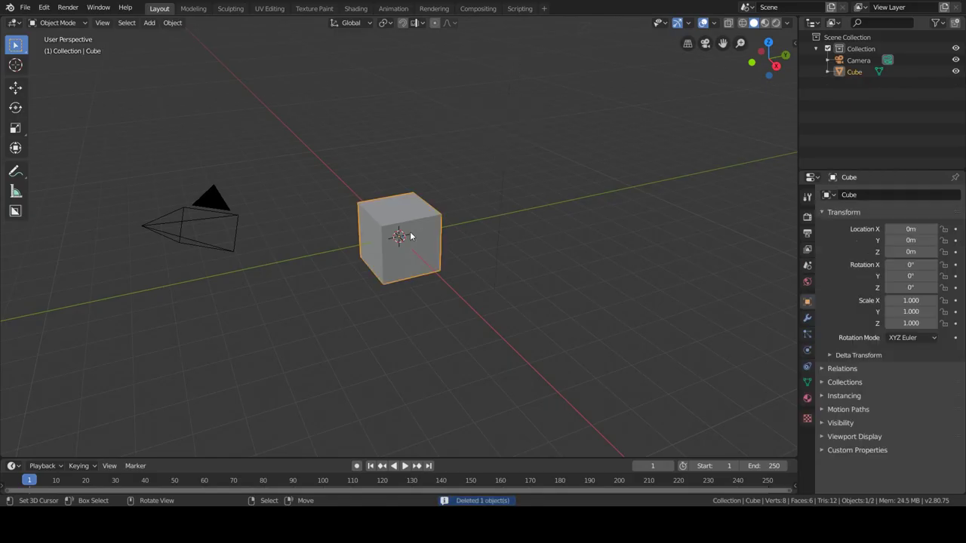
# Replace the default cube with an enlarged plane.
pyautogui.press('Delete')
pyautogui.hotkey('shift', 'a')
pyautogui.click(453, 244)
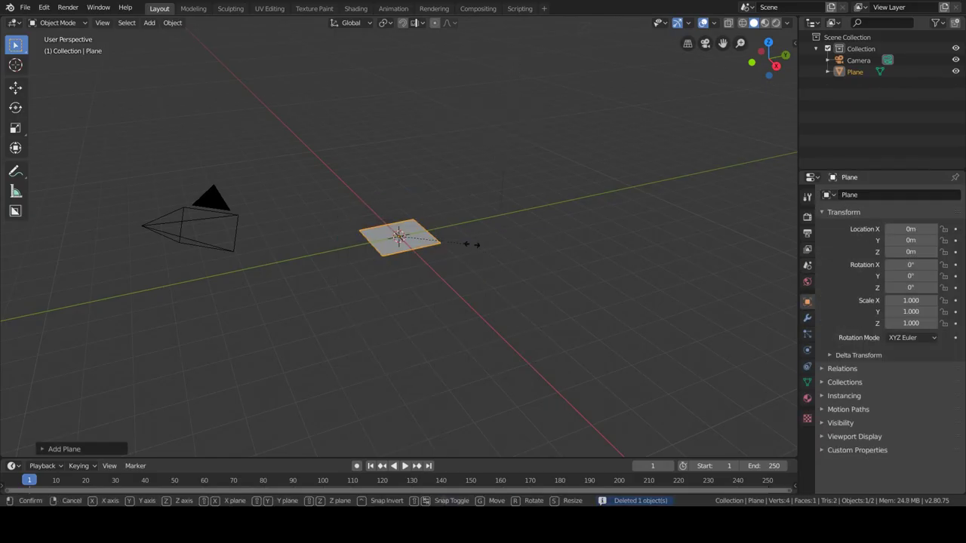
pyautogui.press('s')
# Subdivide the plane into a dense grid in Edit Mode.
pyautogui.press('Tab')
pyautogui.rightClick(477, 216)
pyautogui.click(477, 224)
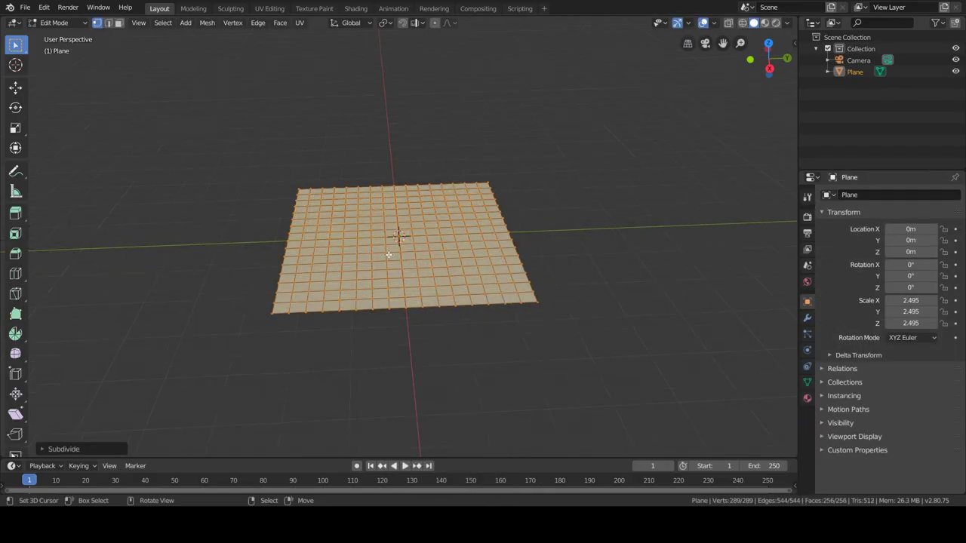
pyautogui.scroll(3, 406, 269)
# Select the outer border and corner faces and delete them to round the plane.
pyautogui.press('g')
pyautogui.moveTo(181, 388)
pyautogui.mouseDown()
pyautogui.moveTo(587, 420)
pyautogui.moveTo(272, 151)
pyautogui.moveTo(559, 371)
pyautogui.mouseUp()
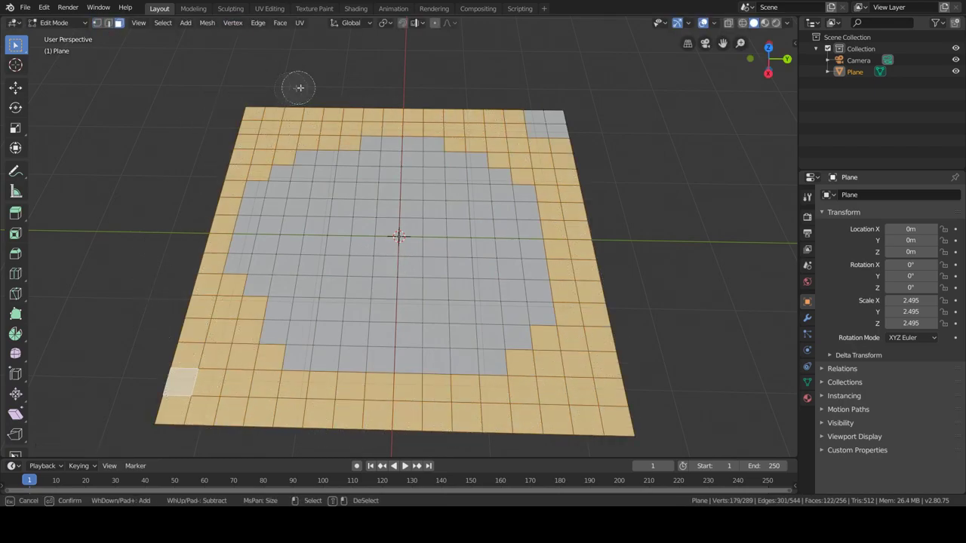
pyautogui.moveTo(532, 115); pyautogui.dragTo(558, 129)
pyautogui.press('Escape')
pyautogui.press('x')
pyautogui.click(523, 202)
# Select the remaining faces and extrude two rings downward.
pyautogui.press('c')
pyautogui.moveTo(437, 218); pyautogui.dragTo(308, 133)
pyautogui.press('Escape')
pyautogui.press('a')
pyautogui.moveTo(444, 362); pyautogui.dragTo(444, 307, button='middle')
pyautogui.press('e')
pyautogui.click(567, 345)
pyautogui.press('e')
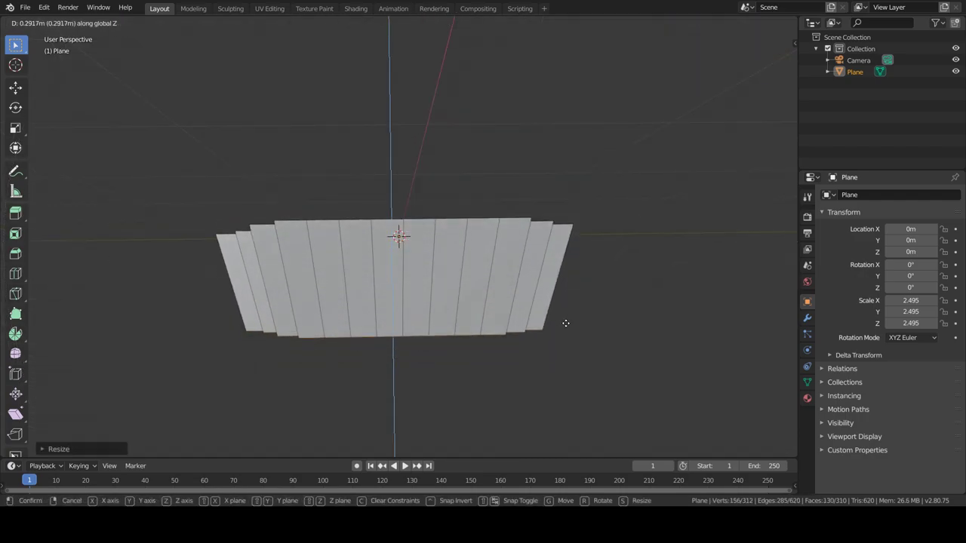
pyautogui.click(574, 395)
# Extrude further bottom rings and narrow each to taper the rock base.
pyautogui.scroll(-3, 567, 374)
pyautogui.press('e')
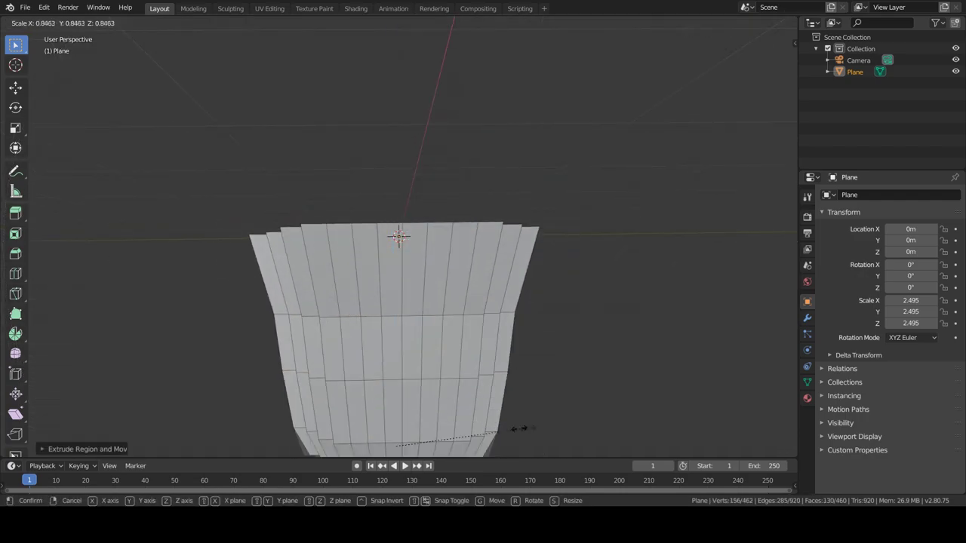
pyautogui.click(517, 425)
pyautogui.press('s')
pyautogui.click(556, 394)
pyautogui.press('e')
pyautogui.click(546, 414)
pyautogui.press('s')
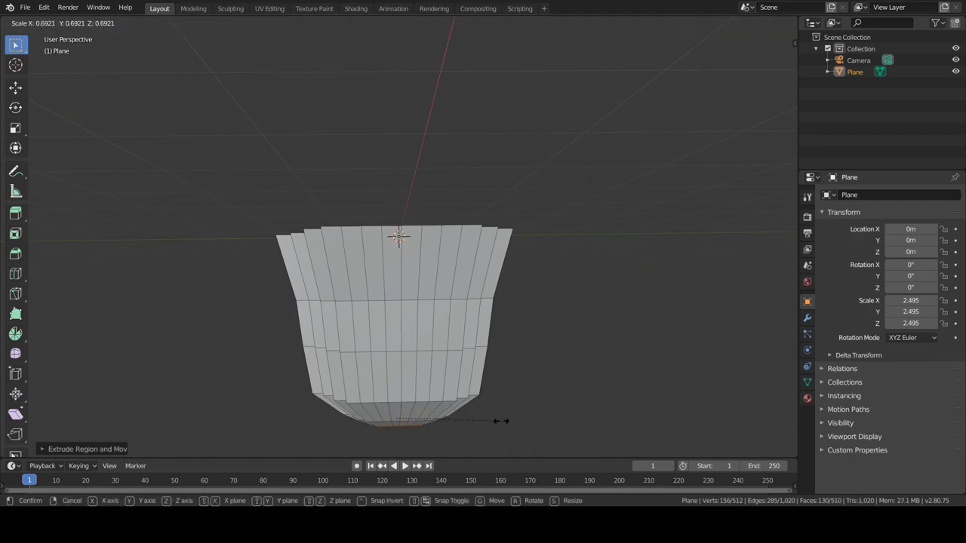
pyautogui.click(499, 420)
# Select a large patch of top faces, then extrude and scale it.
pyautogui.moveTo(487, 373); pyautogui.dragTo(448, 276, button='middle')
pyautogui.click(434, 270)
pyautogui.press('c')
pyautogui.scroll(5, 432, 273)
pyautogui.moveTo(407, 242); pyautogui.dragTo(378, 260)
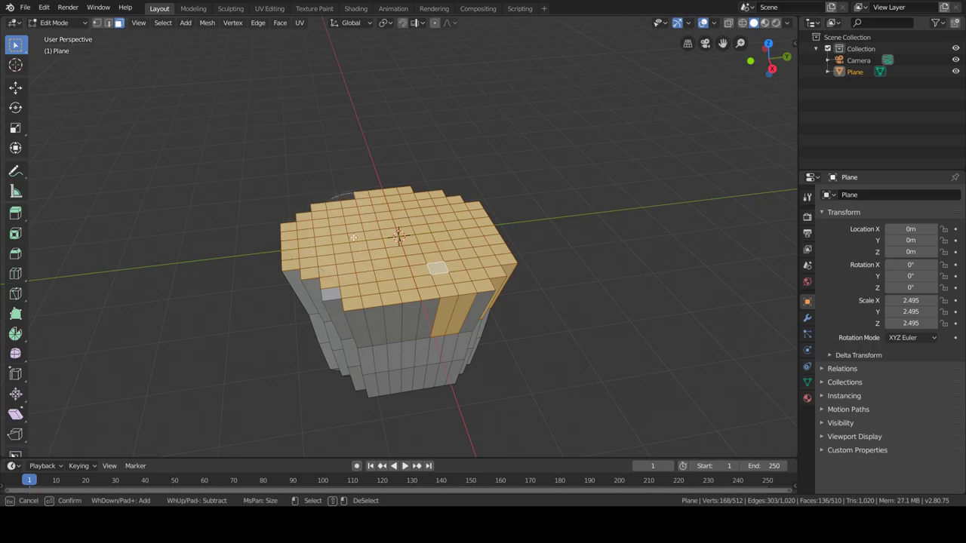
pyautogui.press('Escape')
pyautogui.press('e')
pyautogui.press('s')
# Return to Object Mode and add a Solidify modifier to the base.
pyautogui.press('Tab')
pyautogui.moveTo(473, 346); pyautogui.dragTo(484, 297, button='middle')
pyautogui.click(806, 317)
pyautogui.click(831, 195)
pyautogui.click(729, 369)
# Swap Solidify for Subdivision Surface and Decimate modifiers and lower the Decimate ratio.
pyautogui.click(948, 218)
pyautogui.click(926, 196)
pyautogui.click(750, 384)
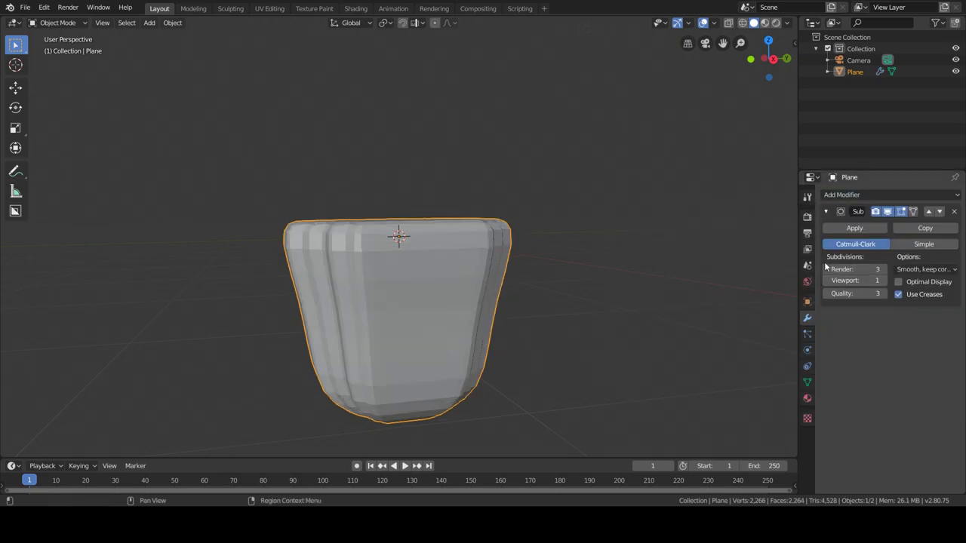
pyautogui.click(837, 195)
pyautogui.click(733, 270)
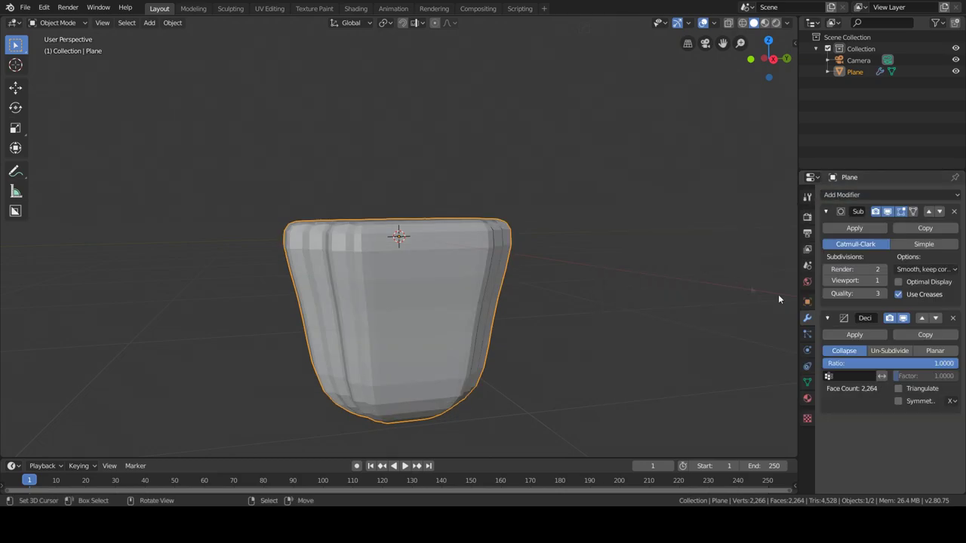
pyautogui.moveTo(890, 363); pyautogui.dragTo(868, 362)
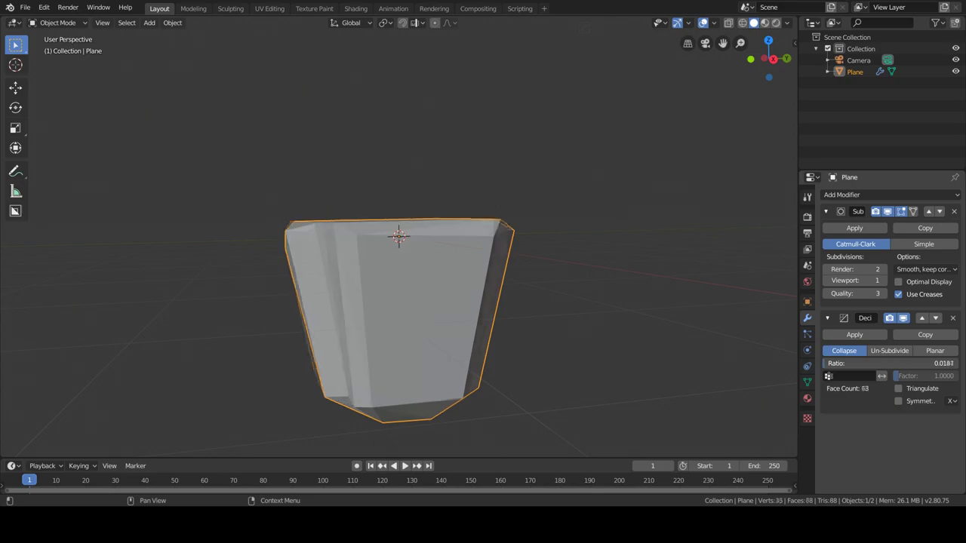
pyautogui.moveTo(528, 317); pyautogui.dragTo(574, 302, button='middle')
# Add another Subdivision Surface modifier, then clear the modifier stack.
pyautogui.click(890, 194)
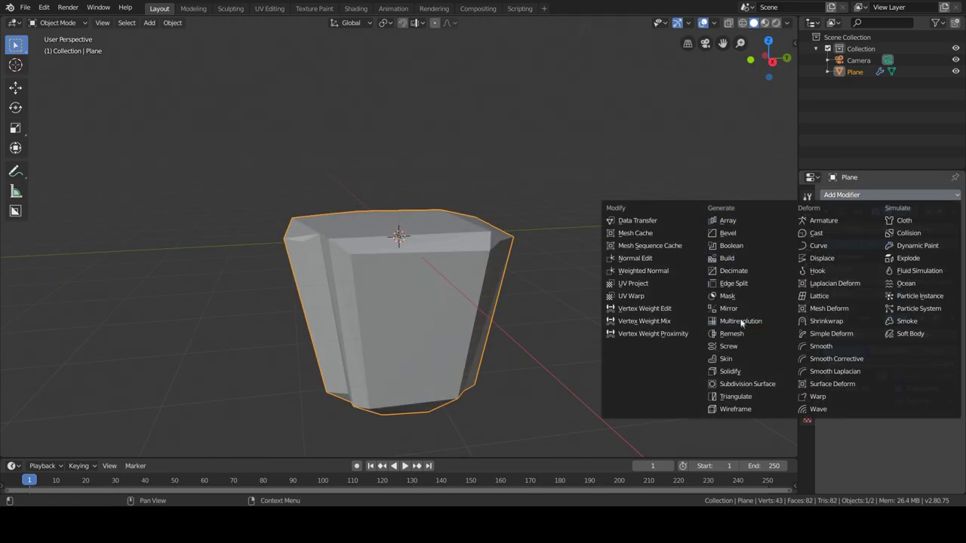
pyautogui.click(729, 383)
pyautogui.moveTo(415, 273); pyautogui.dragTo(437, 279, button='middle')
pyautogui.click(855, 227)
# Re-add Subdivision Surface and Decimate, lower the ratio and apply them into a 72-face rock.
pyautogui.click(857, 195)
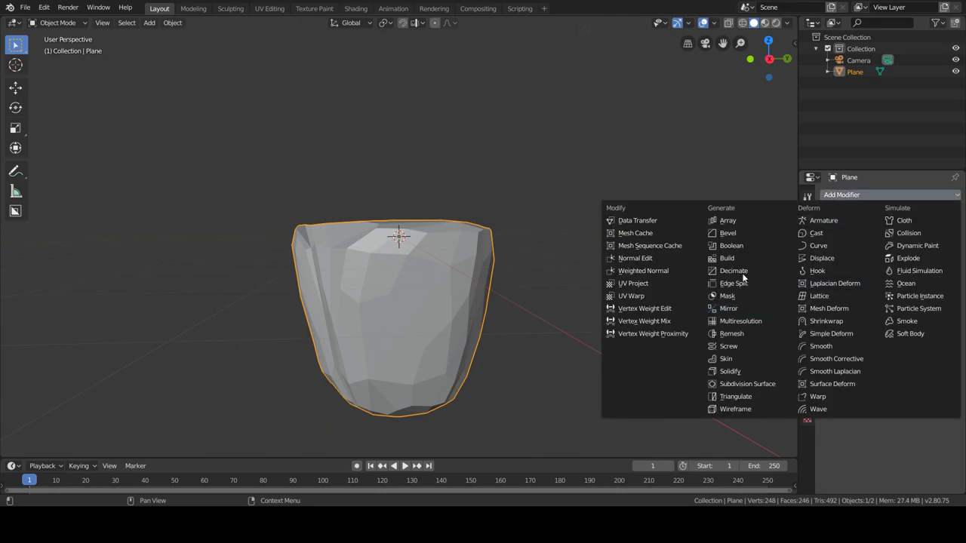
pyautogui.click(738, 386)
pyautogui.click(857, 195)
pyautogui.click(733, 270)
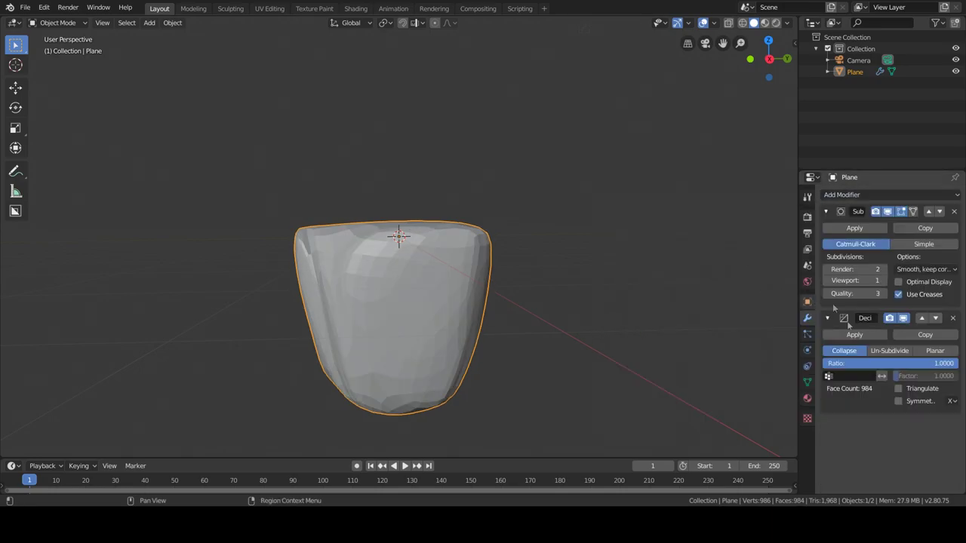
pyautogui.moveTo(893, 363); pyautogui.dragTo(828, 363)
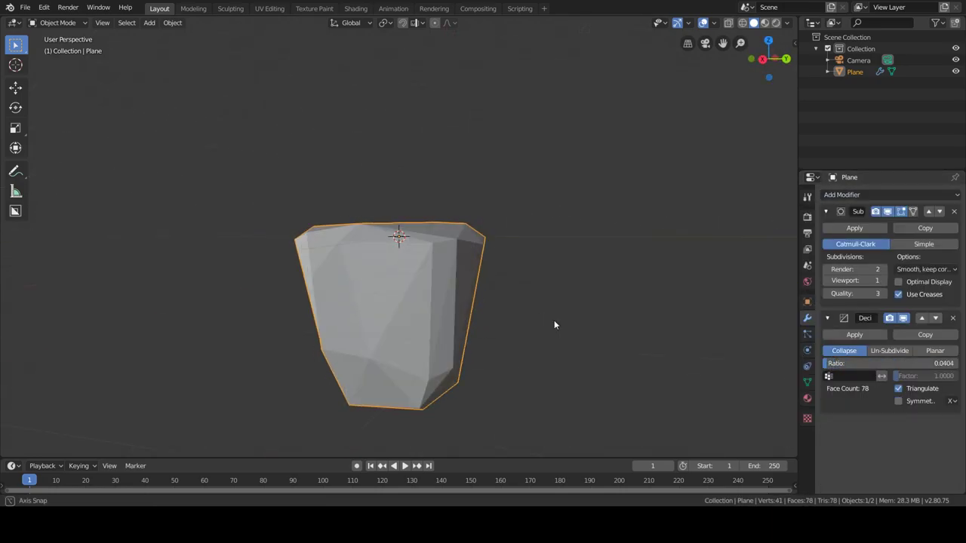
pyautogui.click(854, 228)
pyautogui.click(855, 228)
# Check the faceted rock mesh in Edit Mode, then return to Object Mode.
pyautogui.press('Tab')
pyautogui.moveTo(401, 299)
pyautogui.mouseDown(button='middle')
pyautogui.moveTo(427, 350)
pyautogui.moveTo(458, 307)
pyautogui.mouseUp(button='middle')
pyautogui.hotkey('shift', 'a')
pyautogui.press('Escape')
pyautogui.press('Tab')
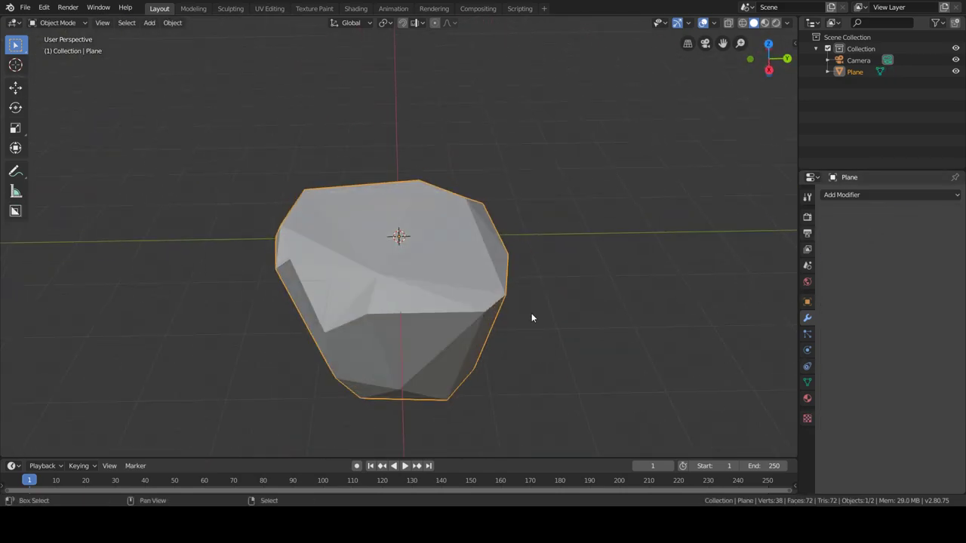
pyautogui.hotkey('shift', 'a')
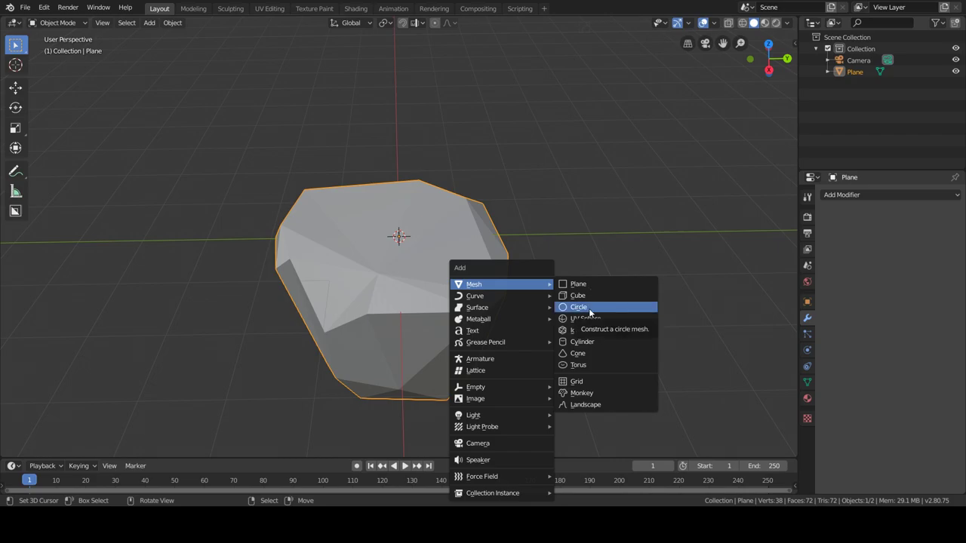
# Add a circle mesh with 6 vertices at the rock's top centre.
pyautogui.click(589, 309)
pyautogui.hotkey('ctrl', 'z')
pyautogui.moveTo(294, 337)
pyautogui.mouseDown(button='middle')
pyautogui.moveTo(318, 297)
pyautogui.moveTo(400, 284)
pyautogui.mouseUp(button='middle')
pyautogui.hotkey('shift', 'a')
pyautogui.click(519, 307)
pyautogui.click(60, 449)
pyautogui.click(188, 323)
# Scale the six-sided circle down in Edit Mode for the trunk base.
pyautogui.press('Tab')
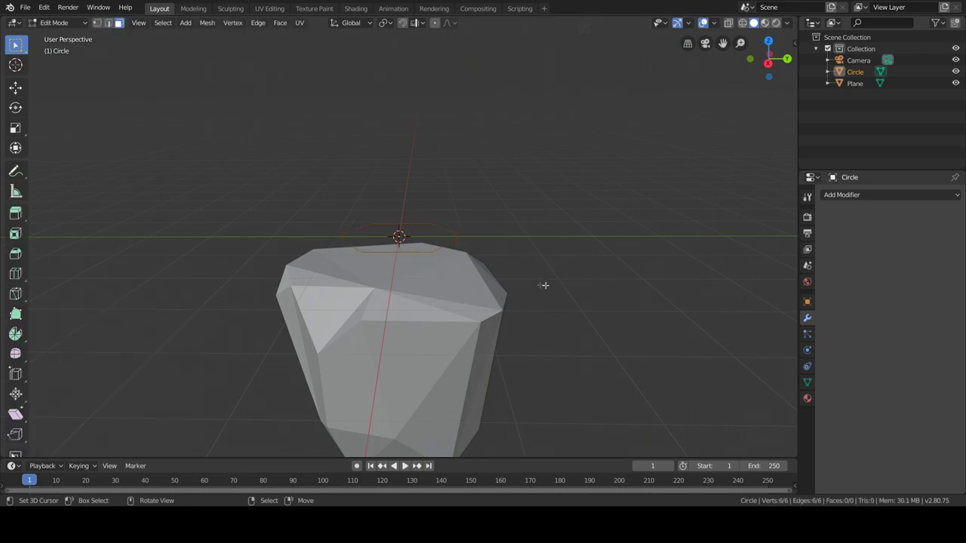
pyautogui.press('s')
pyautogui.click(429, 242)
pyautogui.press('Tab')
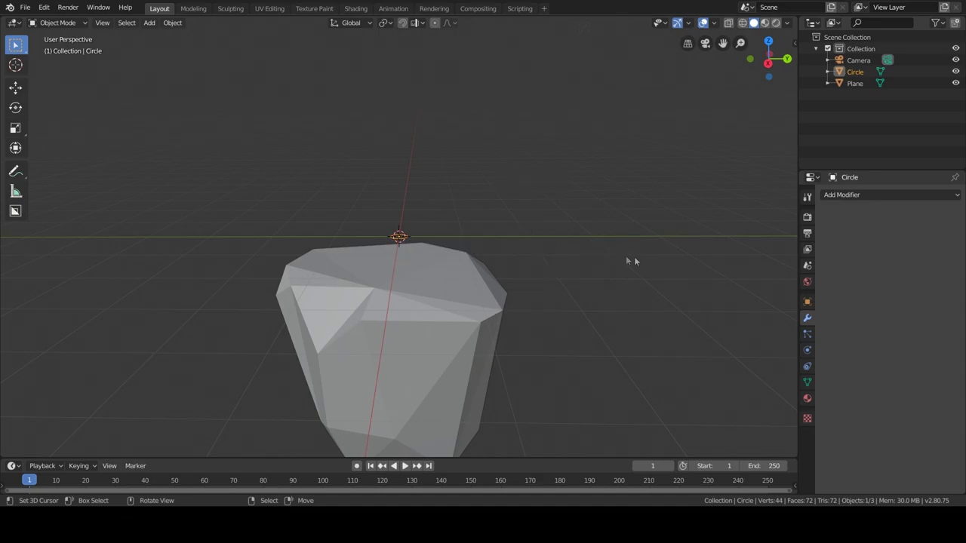
pyautogui.press('Escape')
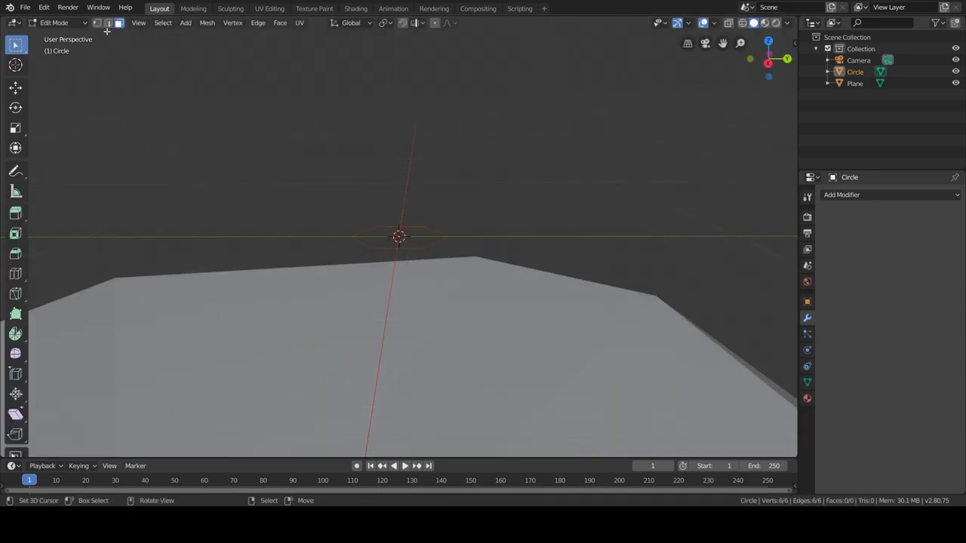
# Extrude the circle upward twice into a hexagonal column.
pyautogui.press('e')
pyautogui.click(423, 151)
pyautogui.press('g')
pyautogui.click(554, 181)
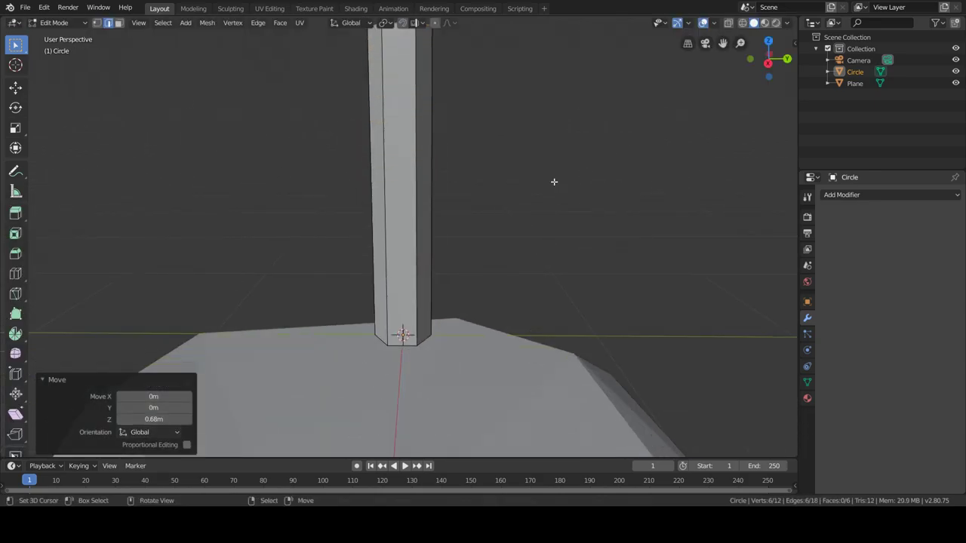
pyautogui.moveTo(554, 181); pyautogui.dragTo(545, 255, button='middle')
pyautogui.press('e')
pyautogui.click(541, 164)
pyautogui.moveTo(541, 164); pyautogui.dragTo(586, 271, button='middle')
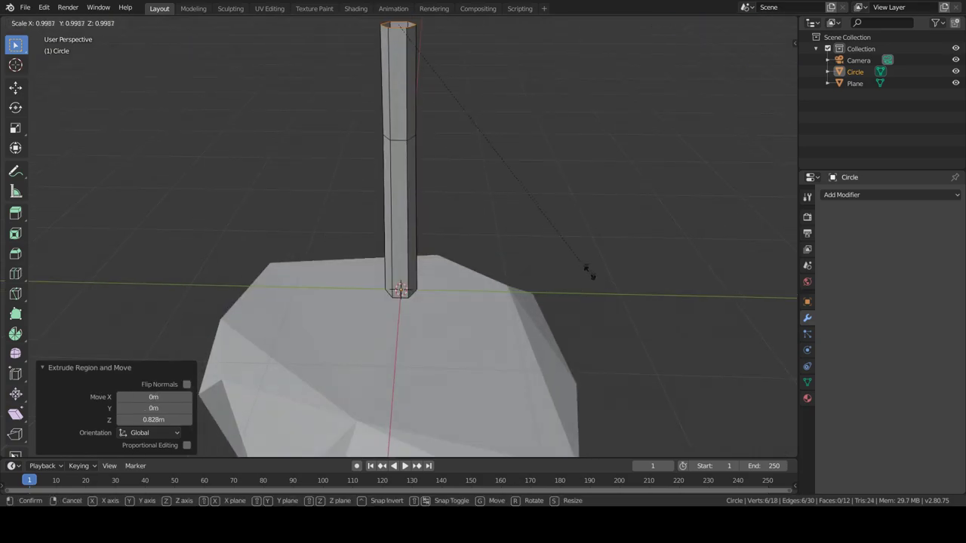
# Shift the column top sideways along X, then adjust it vertically along Z.
pyautogui.press('g')
pyautogui.press('x')
pyautogui.click(521, 239)
pyautogui.moveTo(521, 239); pyautogui.dragTo(561, 287, button='middle')
pyautogui.press('g')
pyautogui.press('z')
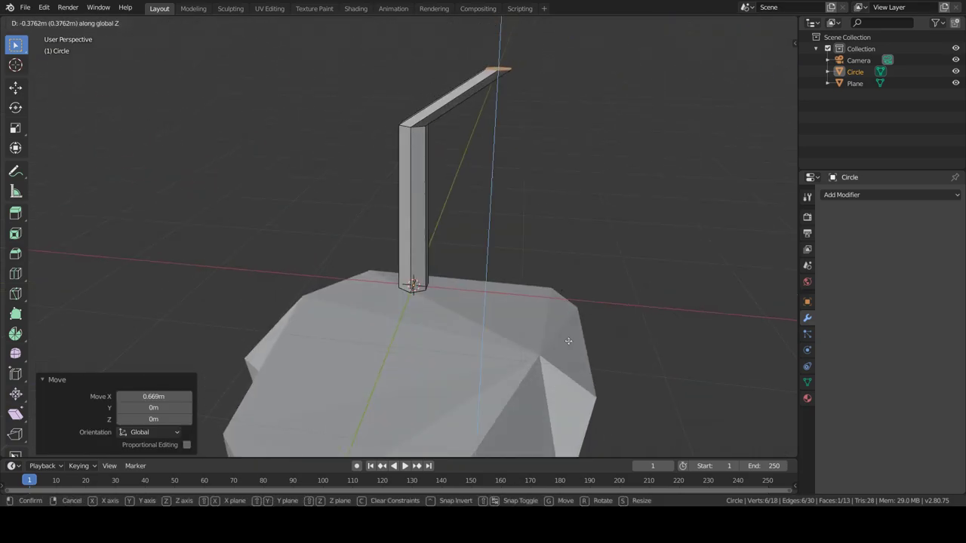
pyautogui.click(575, 271)
# Extrude more trunk segments, offsetting the new top along Y for a zigzag.
pyautogui.press('e')
pyautogui.click(578, 196)
pyautogui.moveTo(577, 196); pyautogui.dragTo(578, 297, button='middle')
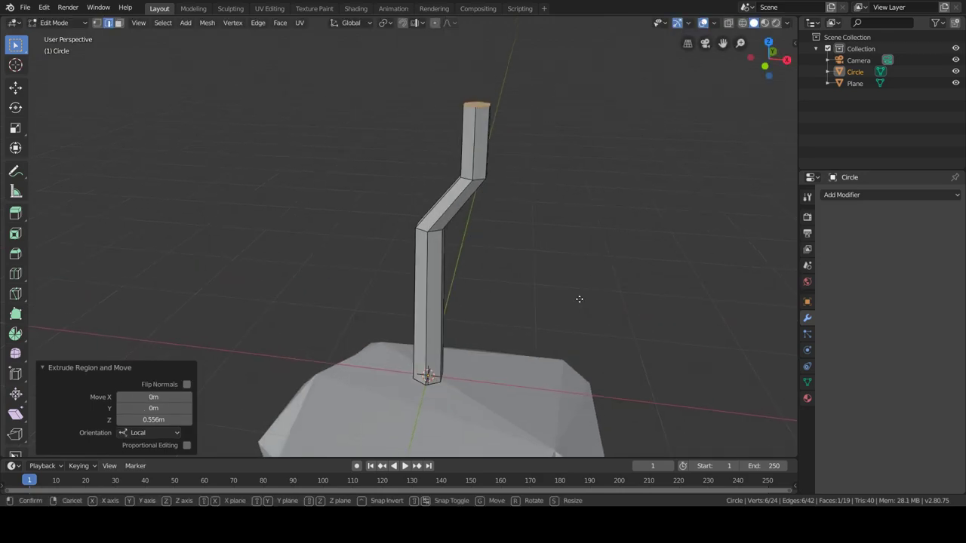
pyautogui.press('g')
pyautogui.press('y')
pyautogui.click(578, 297)
pyautogui.press('e')
pyautogui.click(565, 267)
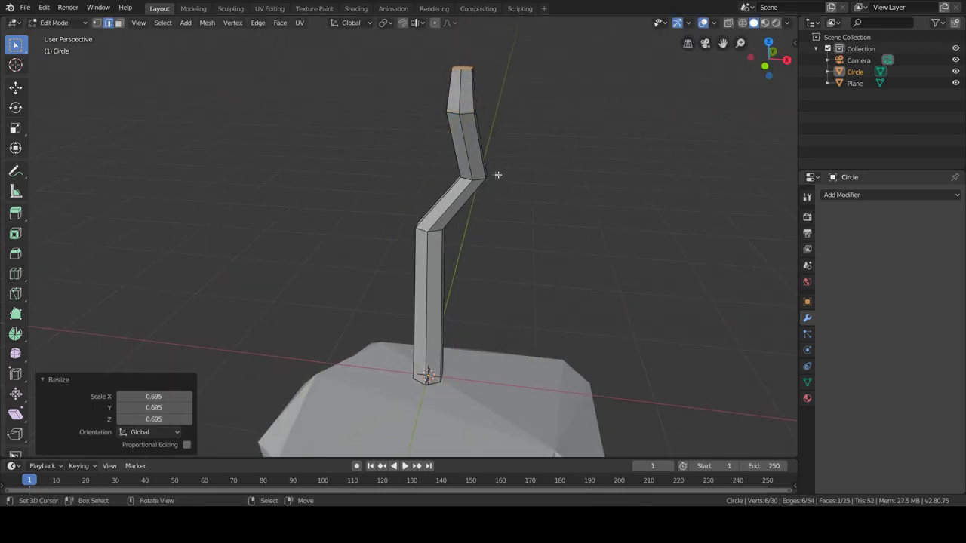
# Narrow the upper ring and bend the trunk top with a proportional Z rotation.
pyautogui.keyDown('alt'); pyautogui.click(466, 115); pyautogui.keyUp('alt')
pyautogui.press('s')
pyautogui.click(575, 210)
pyautogui.keyDown('alt'); pyautogui.click(466, 70); pyautogui.keyUp('alt')
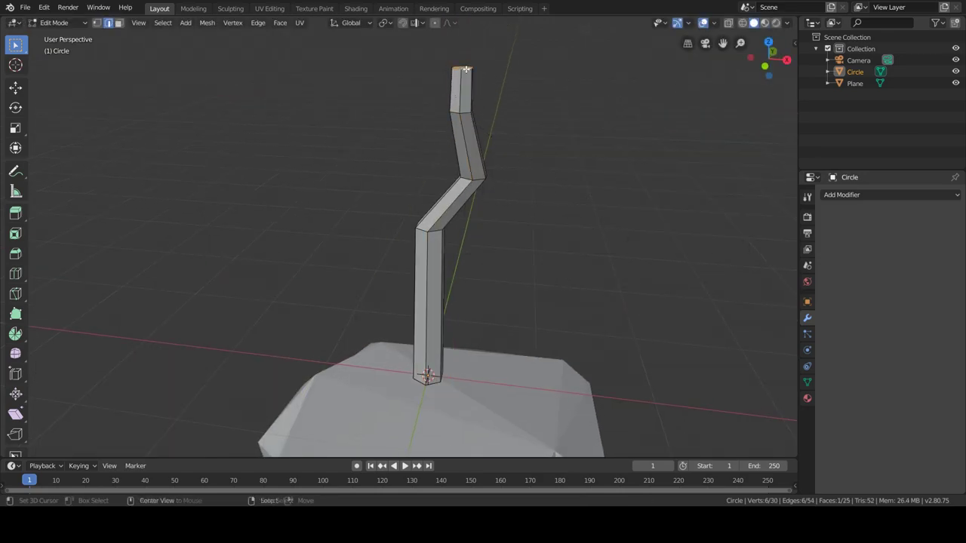
pyautogui.press('r')
pyautogui.press('z')
pyautogui.scroll(-8, 253, 190)
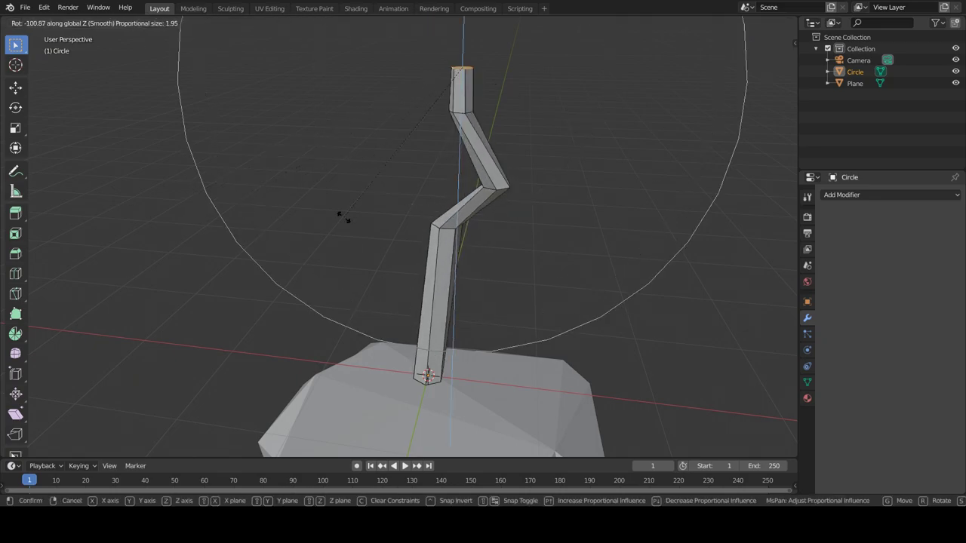
pyautogui.click(343, 217)
pyautogui.moveTo(425, 218); pyautogui.dragTo(491, 186, button='middle')
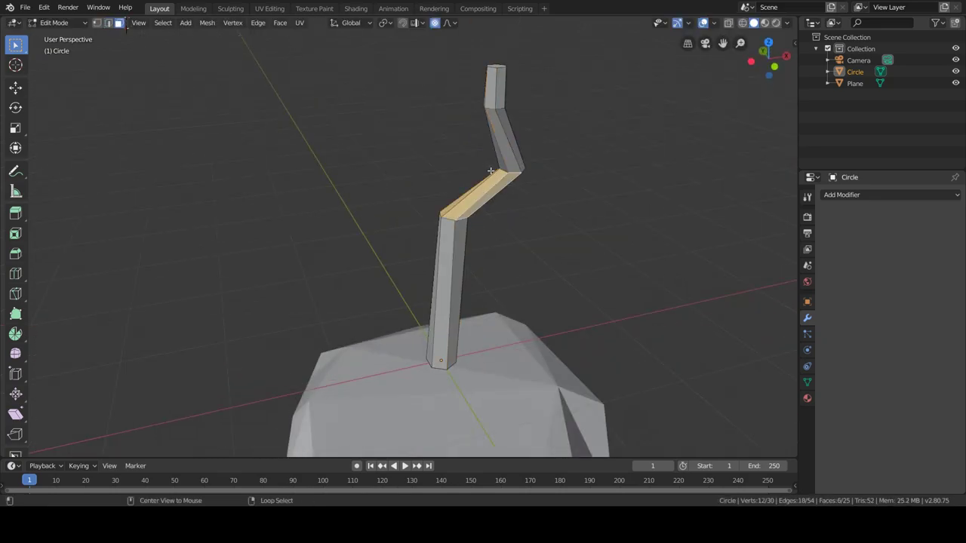
# Duplicate the upper trunk segment, rotate it into a side branch and shrink it.
pyautogui.click(565, 204)
pyautogui.press('r')
pyautogui.press('z')
pyautogui.click(305, 288)
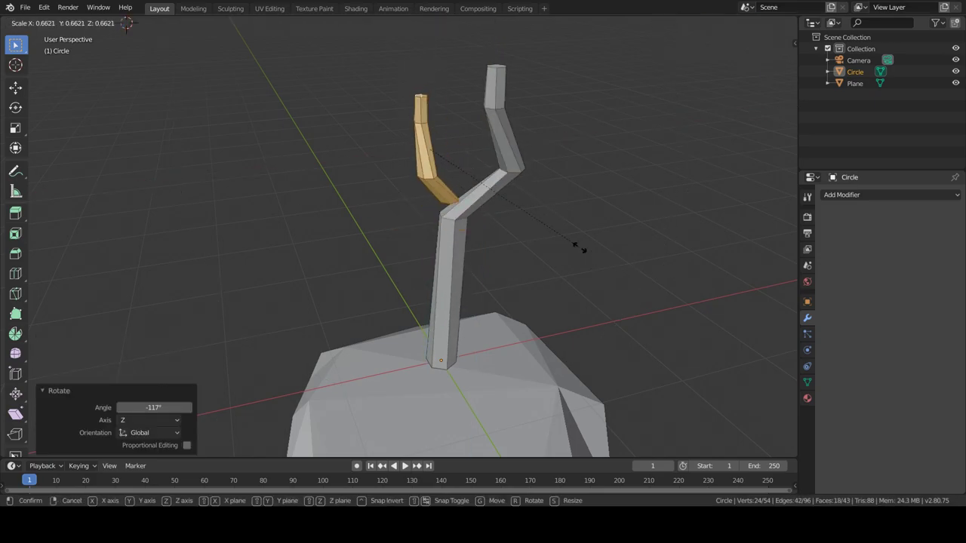
pyautogui.press('s')
pyautogui.click(554, 291)
pyautogui.scroll(3, 554, 292)
# Move the duplicated branch vertically and sideways onto a fork of the trunk.
pyautogui.press('g')
pyautogui.press('z')
pyautogui.click(571, 338)
pyautogui.click(593, 347)
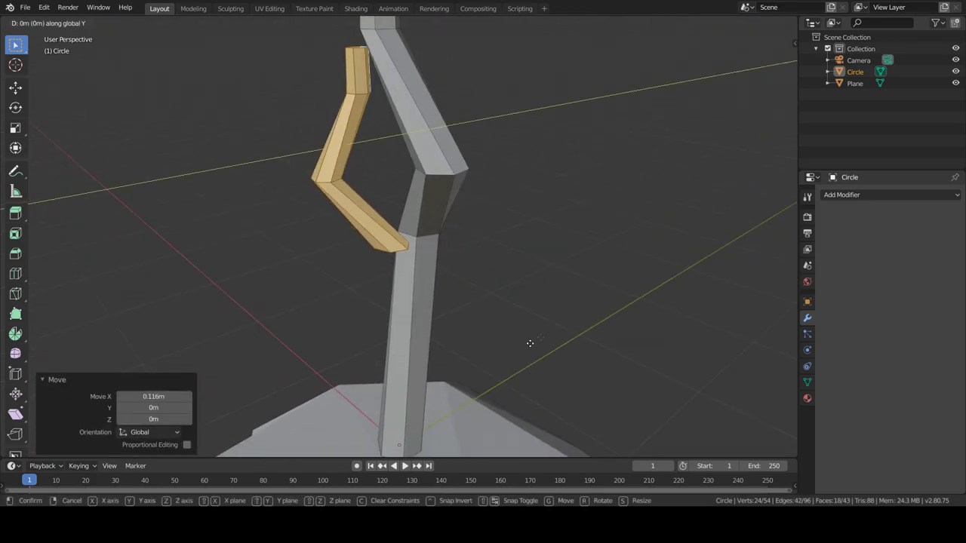
pyautogui.moveTo(593, 347); pyautogui.dragTo(382, 325, button='middle')
pyautogui.scroll(-3, 401, 282)
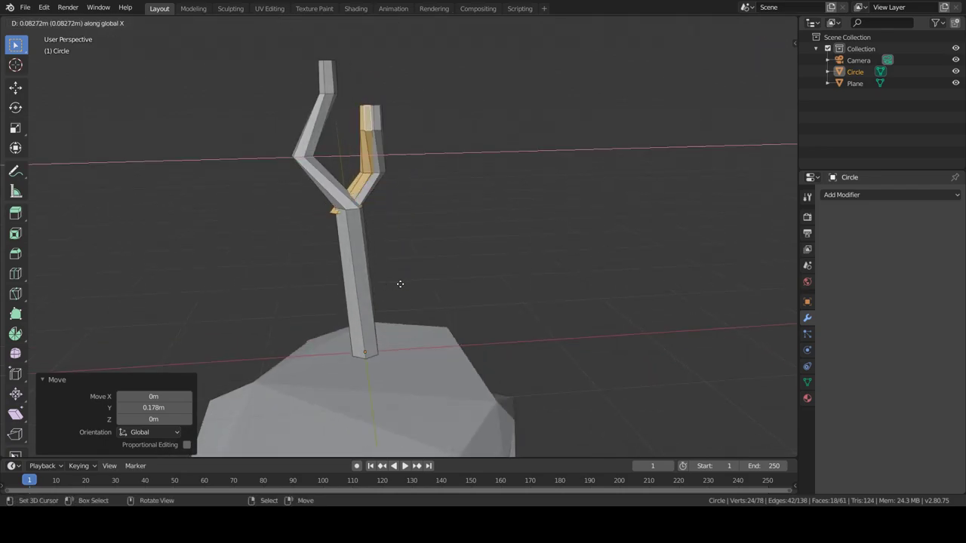
pyautogui.click(407, 288)
pyautogui.click(326, 288)
pyautogui.moveTo(327, 288)
pyautogui.mouseDown(button='middle')
pyautogui.moveTo(433, 287)
pyautogui.moveTo(446, 308)
pyautogui.moveTo(528, 319)
pyautogui.mouseUp(button='middle')
# Tilt and shrink the last branch, then return to Object Mode to view the bare tree.
pyautogui.press('r')
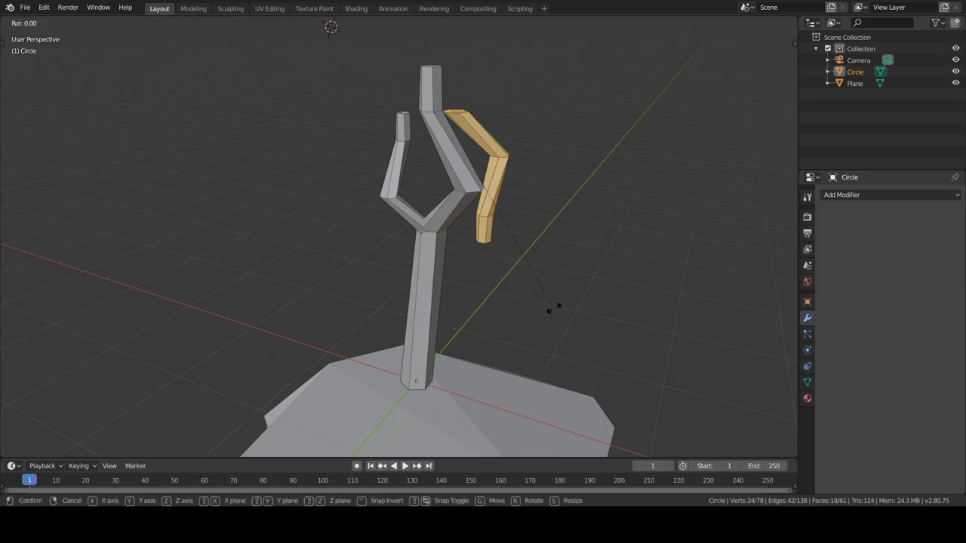
pyautogui.click(456, 60)
pyautogui.press('r')
pyautogui.click(590, 289)
pyautogui.press('s')
pyautogui.click(508, 319)
pyautogui.moveTo(508, 319)
pyautogui.mouseDown(button='middle')
pyautogui.moveTo(521, 287)
pyautogui.moveTo(603, 295)
pyautogui.mouseUp(button='middle')
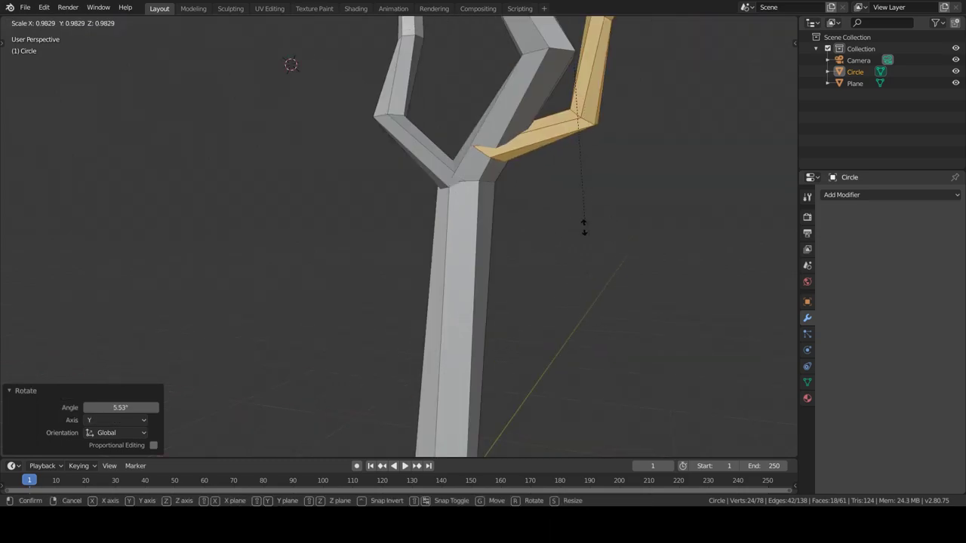
pyautogui.click(596, 302)
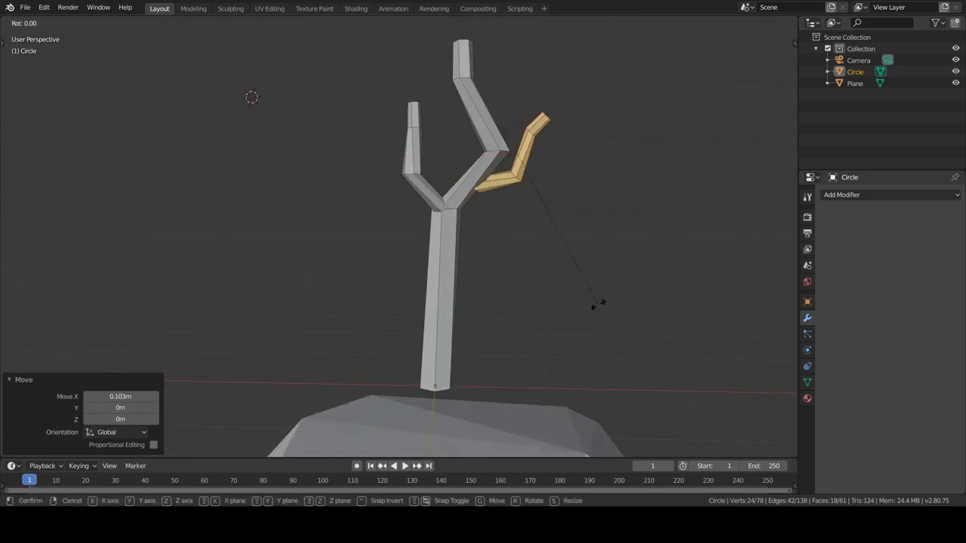
pyautogui.press('Tab')
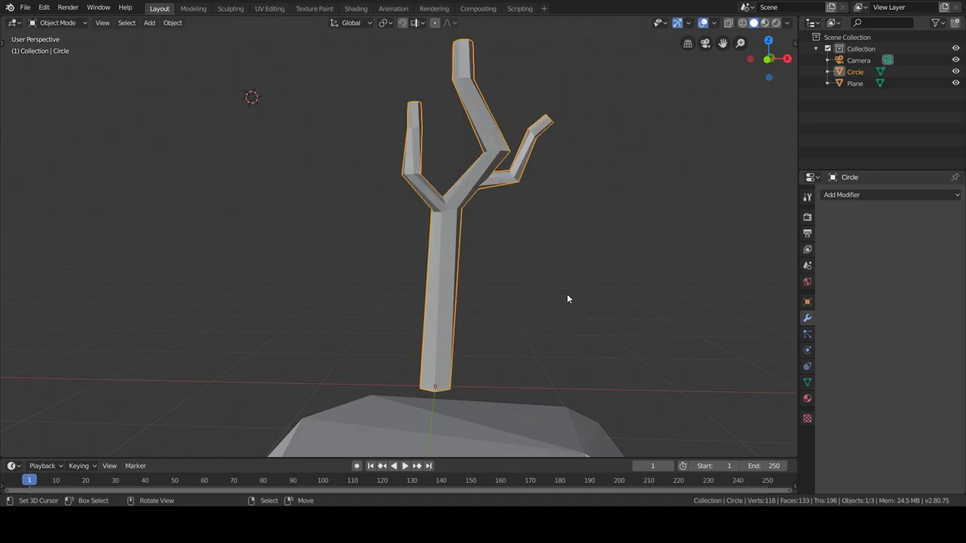
pyautogui.moveTo(567, 293); pyautogui.dragTo(414, 178, button='middle')
# Set the 3D cursor at the treetop and try a duplicated NURBS sphere, then undo it.
pyautogui.keyDown('shift'); pyautogui.rightClick(413, 178); pyautogui.keyUp('shift')
pyautogui.hotkey('shift', 'a')
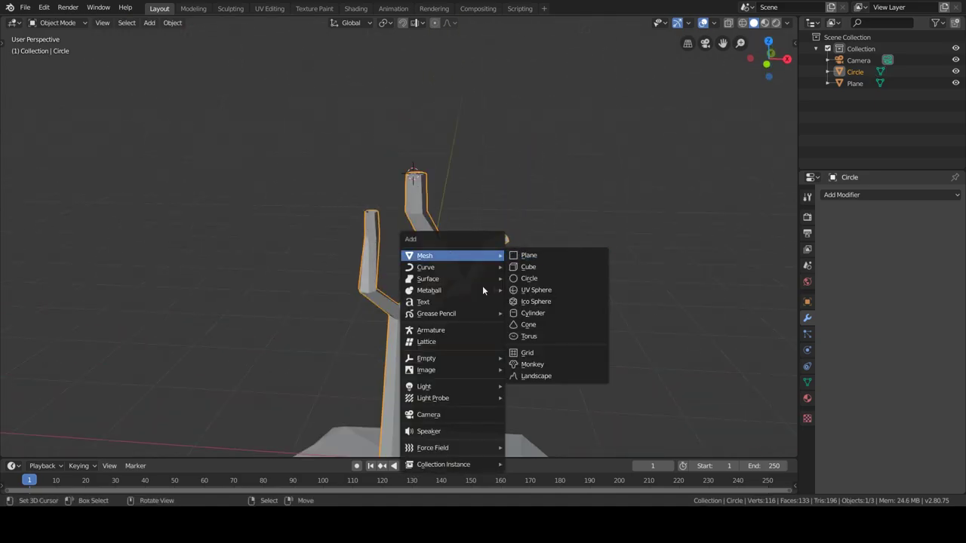
pyautogui.click(537, 325)
pyautogui.hotkey('shift', 'd')
pyautogui.click(552, 285)
pyautogui.scroll(2, 551, 285)
pyautogui.hotkey('ctrl', 'z')
pyautogui.hotkey('ctrl', 'z')
# Add a metaball ball at the treetop and scale it down.
pyautogui.hotkey('shift', 'a')
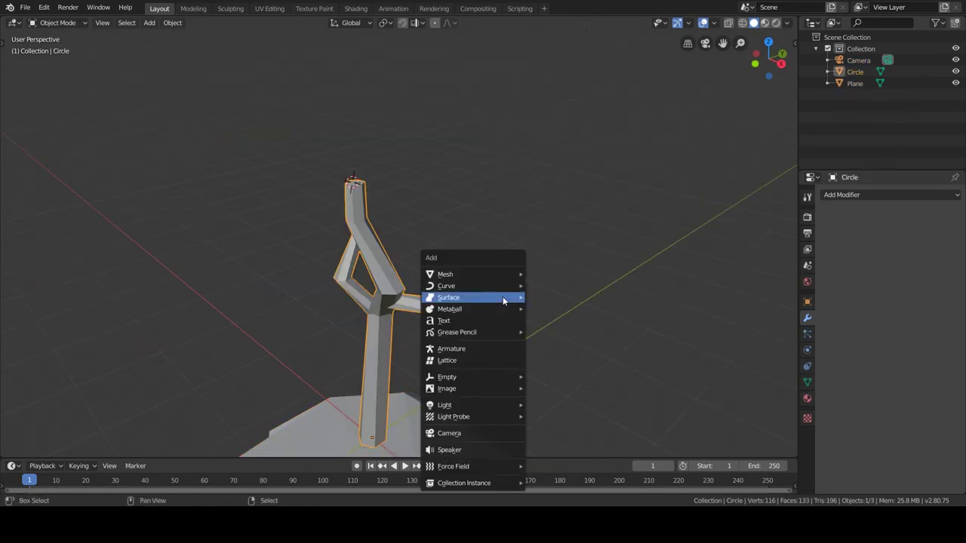
pyautogui.click(549, 308)
pyautogui.press('s')
pyautogui.click(456, 273)
# Duplicate the metaball into the first few copies around the treetop.
pyautogui.hotkey('shift', 'd')
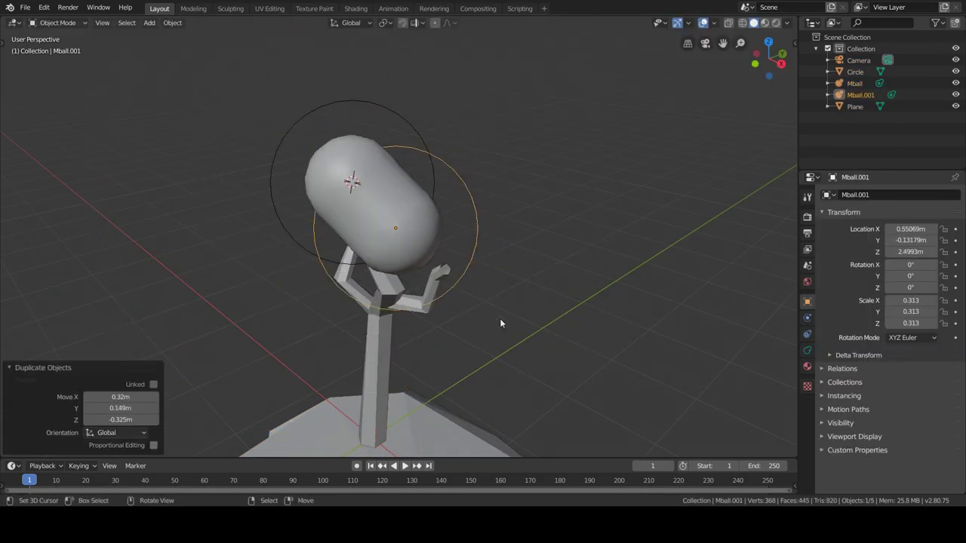
pyautogui.click(468, 287)
pyautogui.moveTo(468, 287); pyautogui.dragTo(453, 331, button='middle')
pyautogui.hotkey('shift', 'd')
pyautogui.click(447, 338)
pyautogui.hotkey('shift', 'd')
pyautogui.click(531, 297)
pyautogui.moveTo(531, 297); pyautogui.dragTo(525, 303, button='middle')
pyautogui.hotkey('shift', 'd')
pyautogui.click(525, 302)
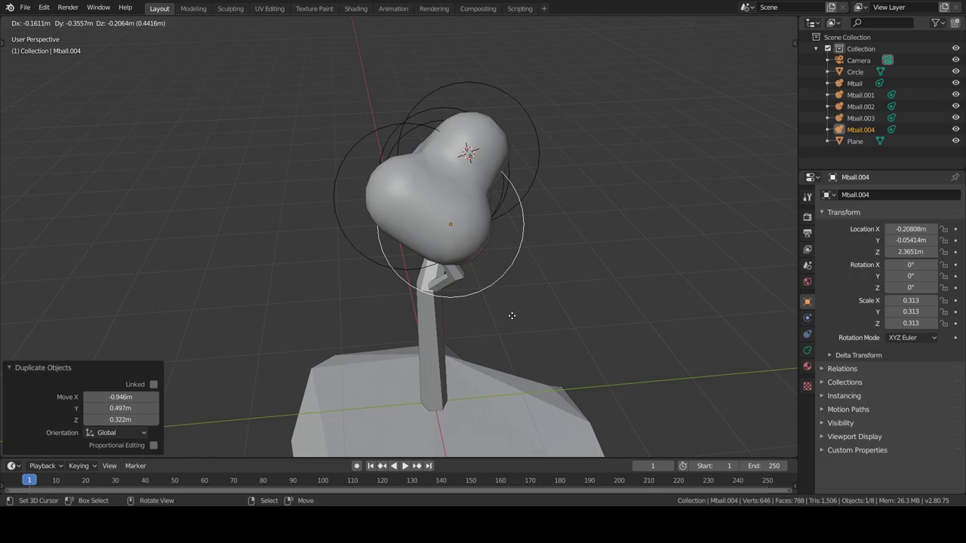
# Add more metaball copies around the crown until eleven balls form a puffy canopy.
pyautogui.hotkey('shift', 'd')
pyautogui.click(471, 269)
pyautogui.hotkey('shift', 'd')
pyautogui.click(481, 222)
pyautogui.moveTo(481, 221); pyautogui.dragTo(521, 333, button='middle')
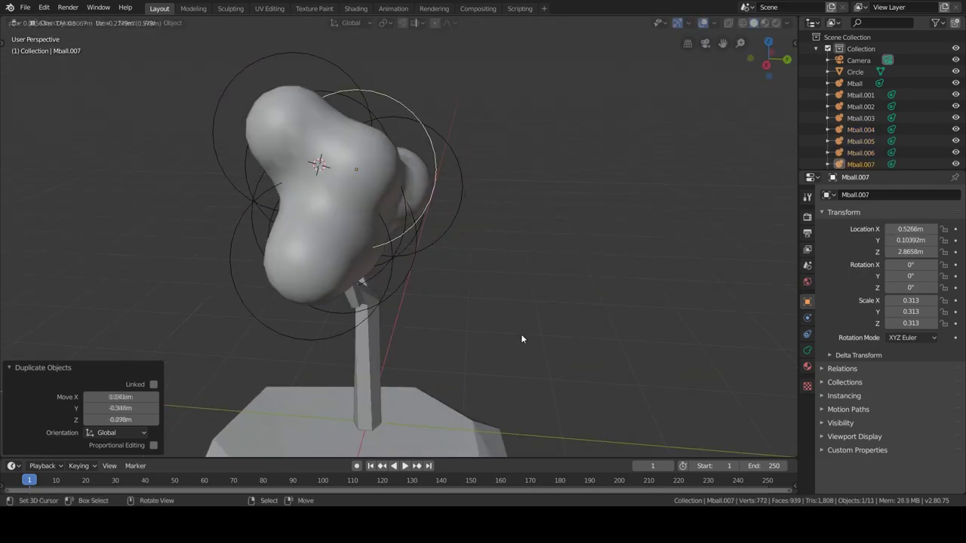
pyautogui.hotkey('shift', 'd')
pyautogui.moveTo(468, 316); pyautogui.dragTo(444, 372, button='middle')
pyautogui.hotkey('shift', 'd')
pyautogui.click(393, 390)
pyautogui.moveTo(392, 390); pyautogui.dragTo(539, 352, button='middle')
pyautogui.hotkey('shift', 'd')
pyautogui.click(462, 350)
pyautogui.moveTo(462, 350)
pyautogui.mouseDown(button='middle')
pyautogui.moveTo(478, 315)
pyautogui.moveTo(498, 301)
pyautogui.mouseUp(button='middle')
# Select all the metaballs and convert them into a single mesh.
pyautogui.click(860, 95)
pyautogui.scroll(-2, 868, 143)
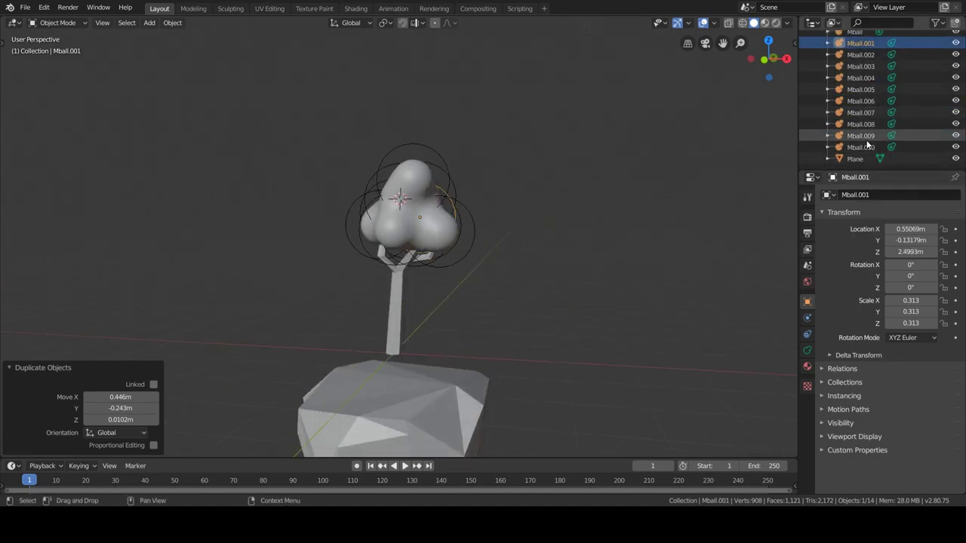
pyautogui.keyDown('ctrl'); pyautogui.click(860, 55); pyautogui.keyUp('ctrl')
pyautogui.click(172, 22)
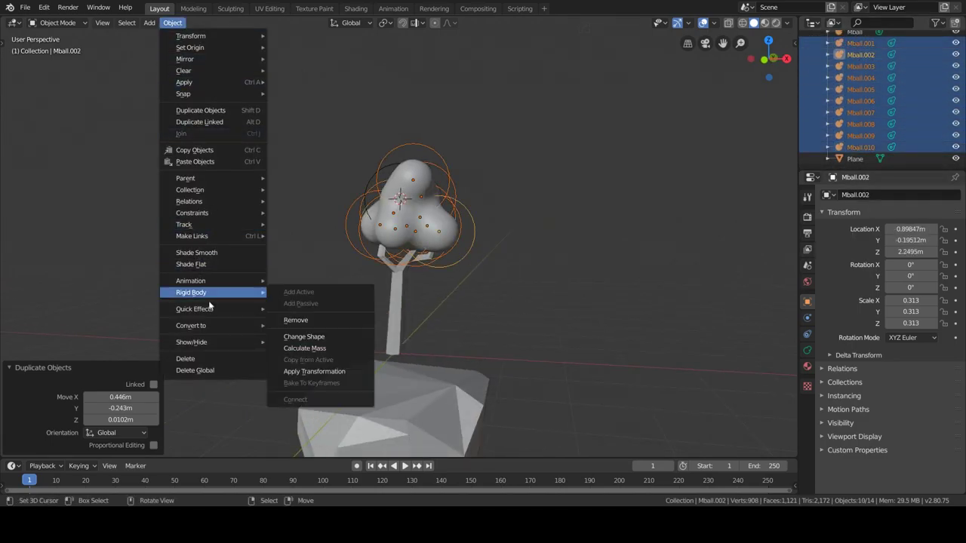
pyautogui.click(291, 338)
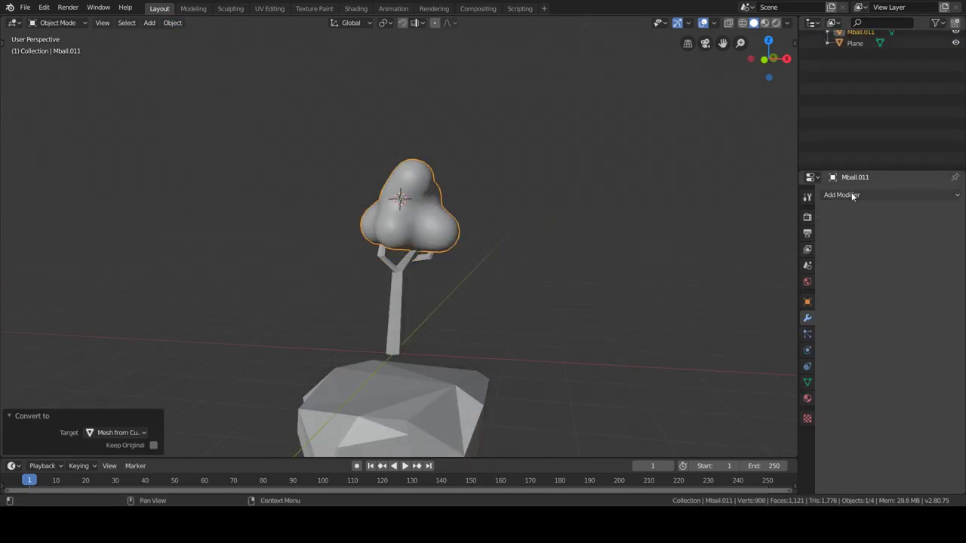
# Give the crown a Decimate modifier with ratio 0.0956 and flat shading.
pyautogui.click(852, 195)
pyautogui.click(732, 270)
pyautogui.click(172, 22)
pyautogui.click(172, 22)
pyautogui.click(185, 259)
pyautogui.scroll(3, 392, 249)
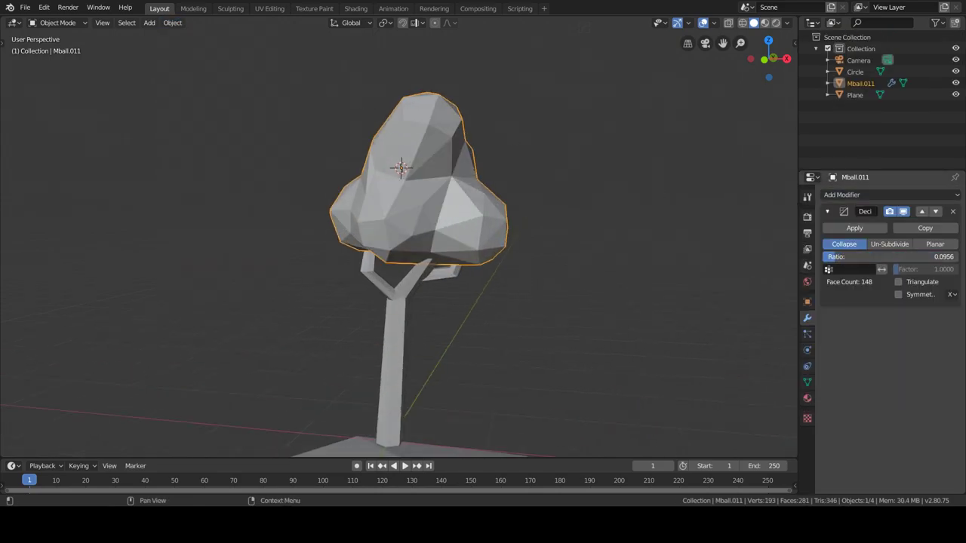
# Loop-cut the trunk and shift the new loop sideways to bend it.
pyautogui.moveTo(483, 317); pyautogui.dragTo(403, 331, button='middle')
pyautogui.click(403, 332)
pyautogui.press('Tab')
pyautogui.scroll(3, 402, 331)
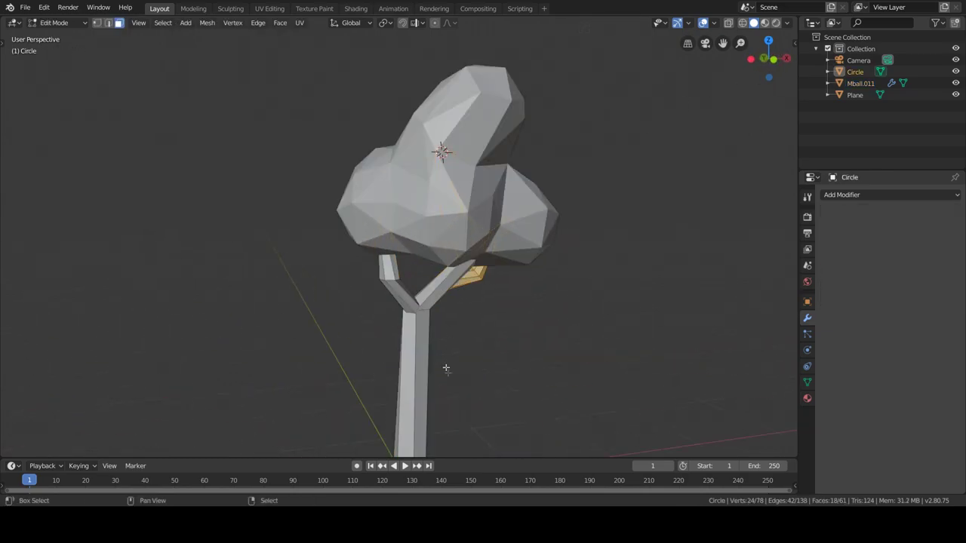
pyautogui.hotkey('ctrl', 'r')
pyautogui.click(423, 319)
pyautogui.click(464, 294)
pyautogui.press('g')
pyautogui.click(491, 323)
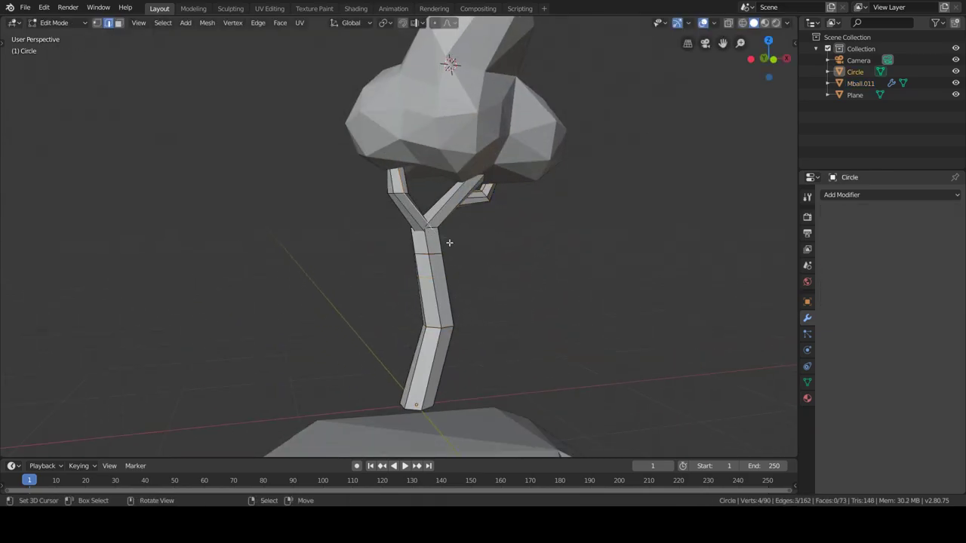
pyautogui.press('Tab')
# Flatten the crown along Z, enable Triangulate in its Decimate, and select the trunk too.
pyautogui.click(528, 173)
pyautogui.press('s')
pyautogui.press('z')
pyautogui.click(480, 284)
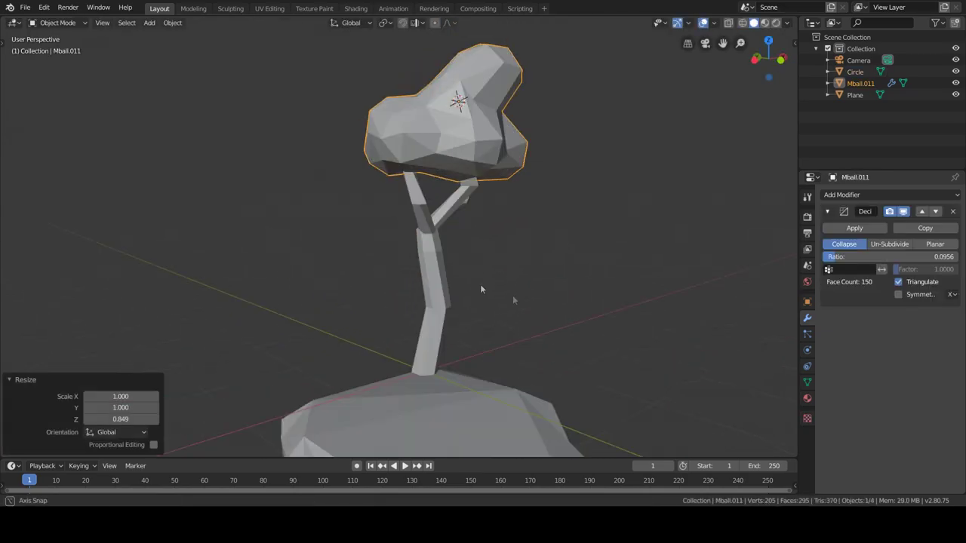
pyautogui.moveTo(480, 284); pyautogui.dragTo(407, 264, button='middle')
pyautogui.keyDown('shift'); pyautogui.click(408, 264); pyautogui.keyUp('shift')
pyautogui.scroll(-2, 408, 264)
# Lower the tree onto the island, then duplicate it and rotate the copy -135° on Z.
pyautogui.press('g')
pyautogui.press('z')
pyautogui.click(456, 370)
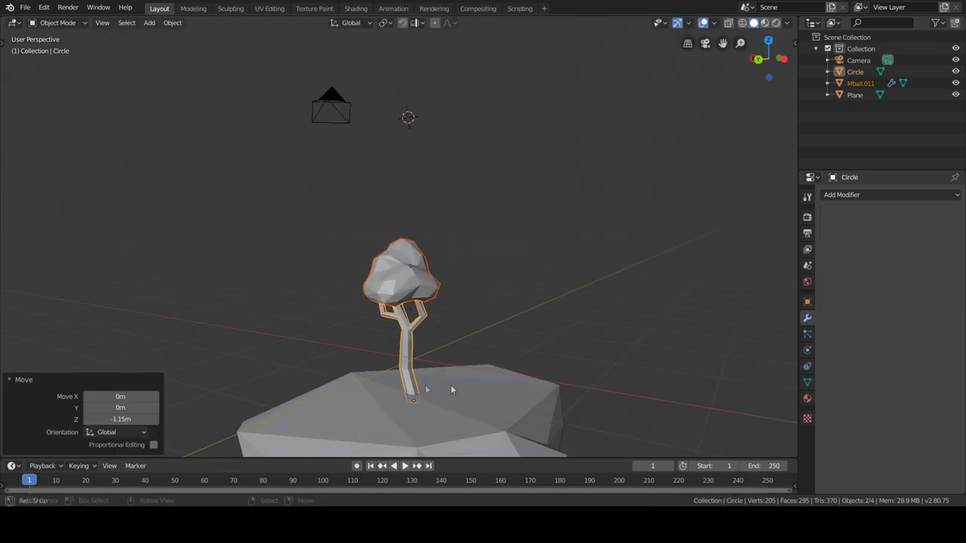
pyautogui.hotkey('shift', 'd')
pyautogui.click(459, 376)
pyautogui.press('g')
pyautogui.click(461, 380)
pyautogui.press('r')
pyautogui.press('z')
pyautogui.click(466, 383)
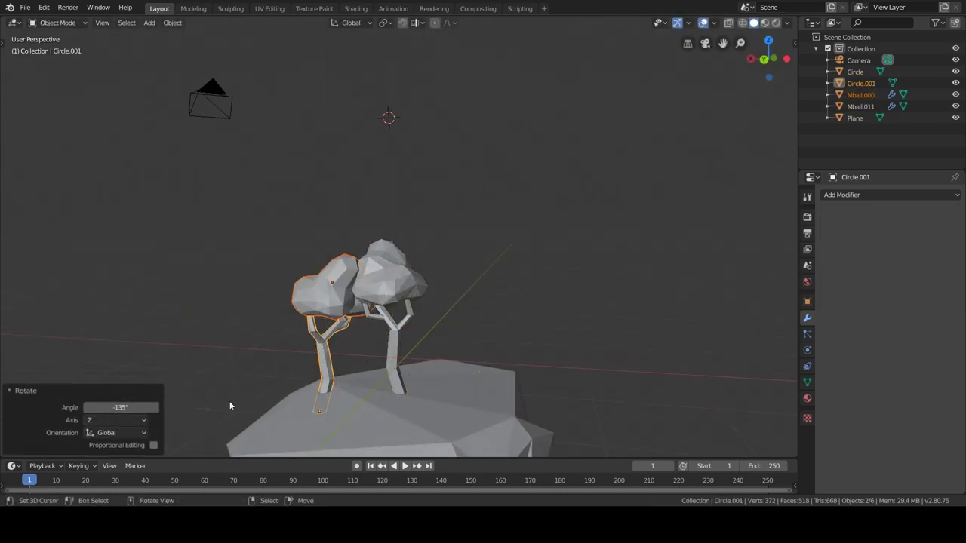
# Duplicate the tree again and place the third copy on the island.
pyautogui.hotkey('shift', 'd')
pyautogui.click(422, 377)
pyautogui.moveTo(422, 377)
pyautogui.mouseDown(button='middle')
pyautogui.moveTo(489, 432)
pyautogui.moveTo(541, 392)
pyautogui.mouseUp(button='middle')
pyautogui.press('g')
pyautogui.click(538, 400)
# Move the third tree's crown to settle it onto its branches.
pyautogui.click(498, 283)
pyautogui.moveTo(498, 282); pyautogui.dragTo(639, 330, button='middle')
pyautogui.press('g')
pyautogui.click(578, 360)
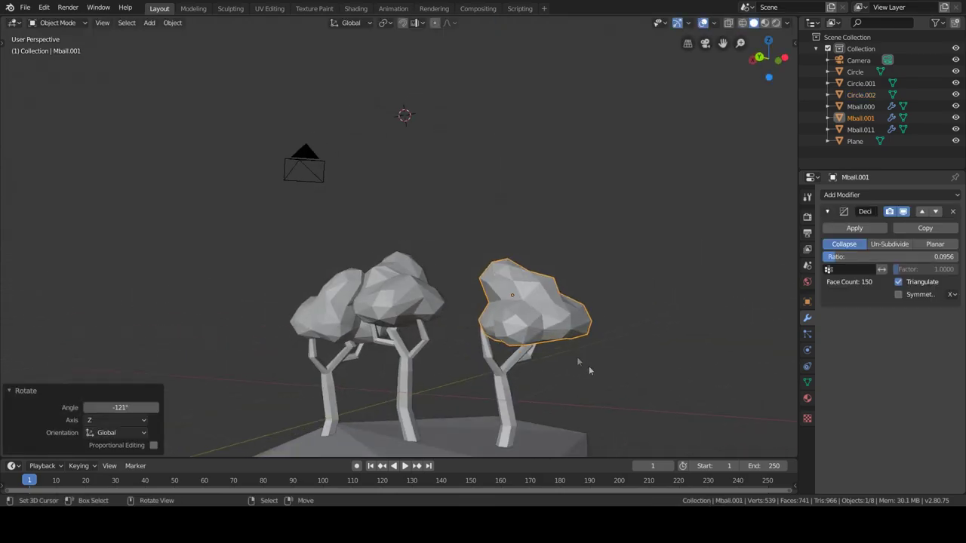
pyautogui.scroll(2, 566, 369)
pyautogui.moveTo(554, 376); pyautogui.dragTo(539, 381, button='middle')
pyautogui.press('g')
pyautogui.click(494, 403)
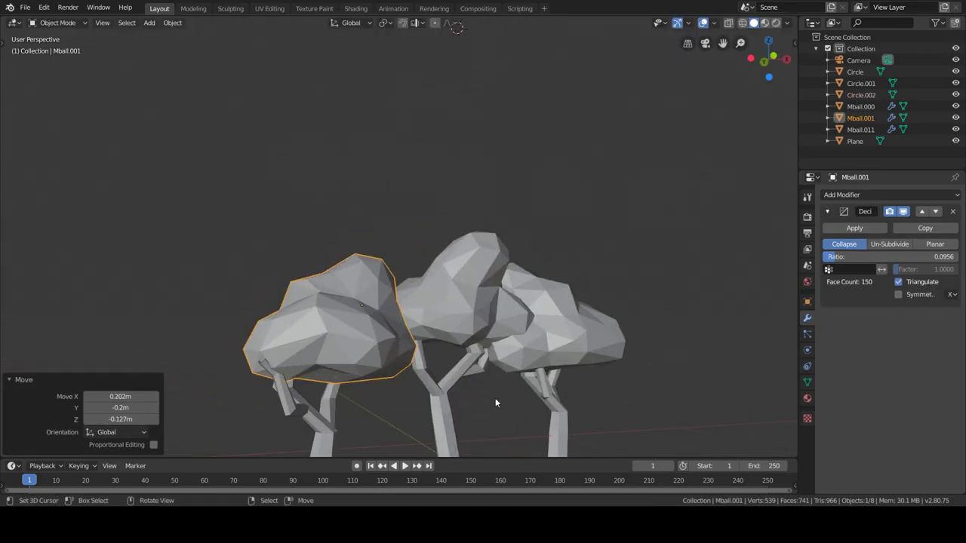
# Nudge the crown along X, then add a 2-subdivision, 1 m icosphere to the island.
pyautogui.press('x')
pyautogui.click(628, 352)
pyautogui.scroll(-4, 604, 371)
pyautogui.moveTo(497, 357)
pyautogui.mouseDown(button='middle')
pyautogui.moveTo(603, 372)
pyautogui.moveTo(393, 334)
pyautogui.mouseUp(button='middle')
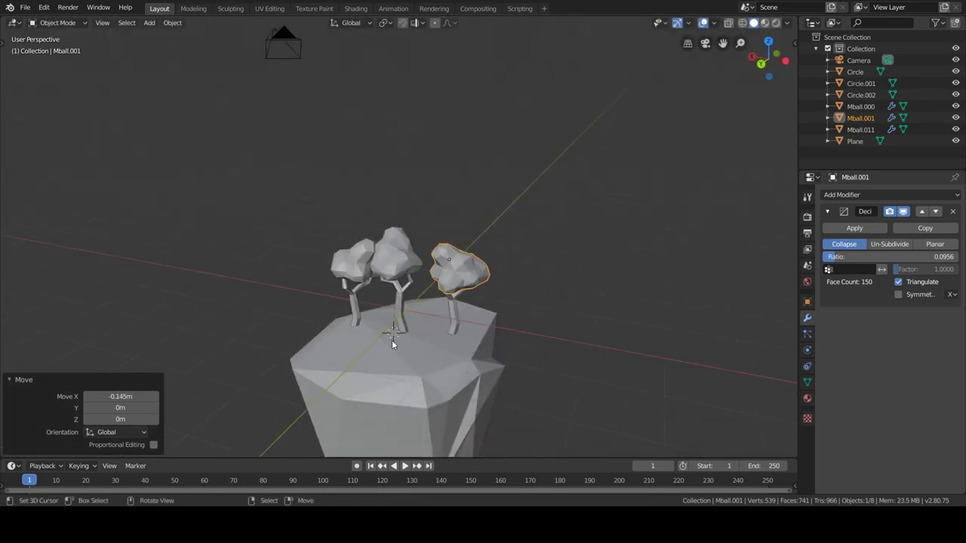
pyautogui.scroll(3, 480, 293)
pyautogui.hotkey('shift', 'a')
pyautogui.click(538, 310)
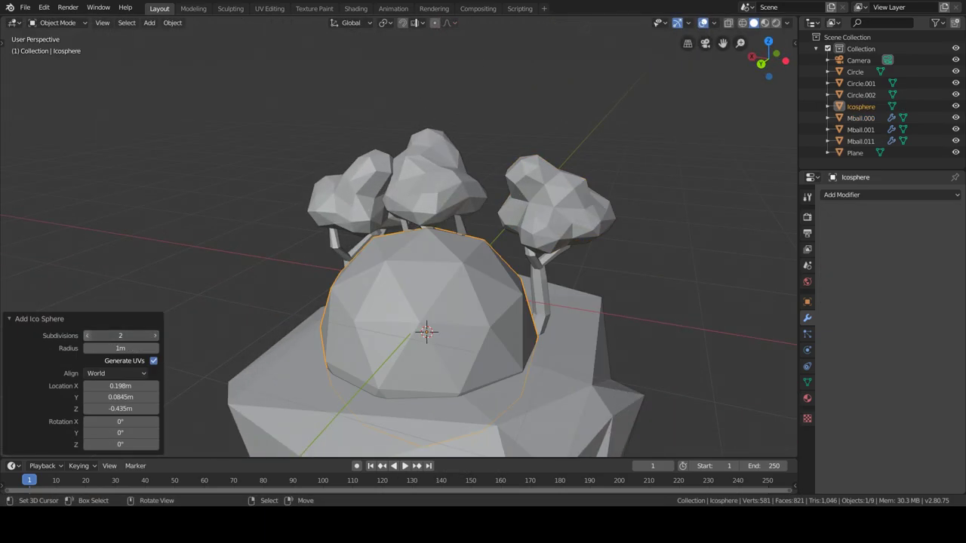
# Shrink the icosphere into a small bush, rotate it 103°, and place a copy beside it.
pyautogui.press('s')
pyautogui.click(440, 357)
pyautogui.press('r')
pyautogui.click(480, 360)
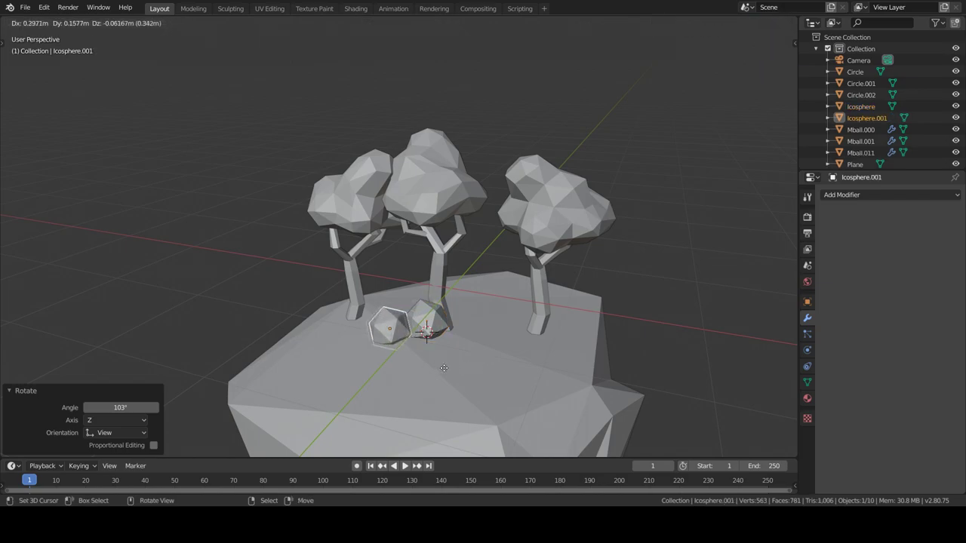
pyautogui.click(454, 377)
# Move bush Icosphere.001 near the left tree.
pyautogui.click(393, 329)
pyautogui.moveTo(370, 400); pyautogui.dragTo(472, 392, button='middle')
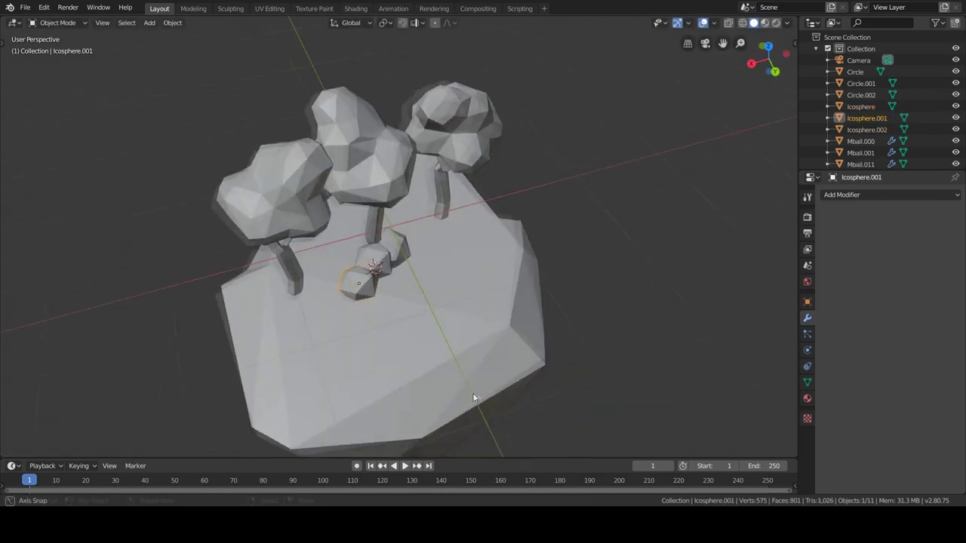
pyautogui.scroll(3, 472, 393)
pyautogui.press('g')
pyautogui.click(307, 330)
pyautogui.moveTo(307, 329); pyautogui.dragTo(337, 327, button='middle')
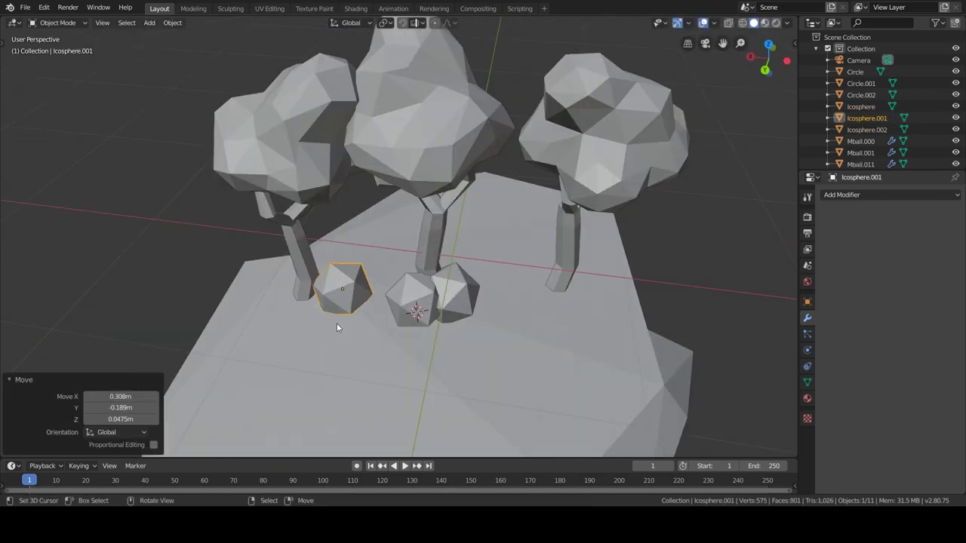
# Place another bush copy and raise it along Z.
pyautogui.click(389, 358)
pyautogui.scroll(-4, 449, 328)
pyautogui.moveTo(388, 357)
pyautogui.mouseDown(button='middle')
pyautogui.moveTo(450, 328)
pyautogui.moveTo(439, 326)
pyautogui.mouseUp(button='middle')
pyautogui.press('g')
pyautogui.press('z')
pyautogui.click(469, 333)
pyautogui.scroll(-4, 439, 326)
pyautogui.press('Tab')
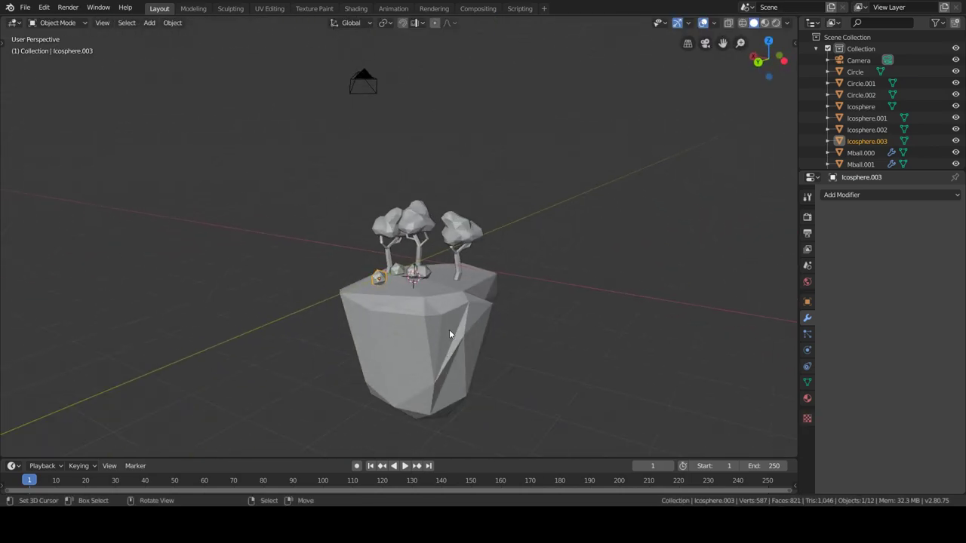
# In camera view, move two bushes in among the trees.
pyautogui.press('KP_0')
pyautogui.click(401, 268)
pyautogui.keyDown('shift'); pyautogui.click(392, 272); pyautogui.keyUp('shift')
pyautogui.press('g')
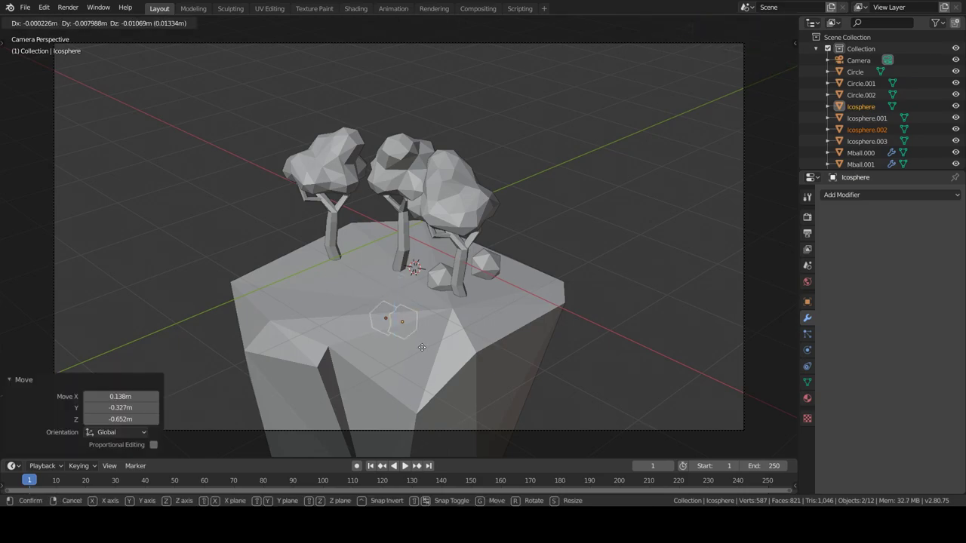
pyautogui.click(427, 296)
pyautogui.scroll(-3, 442, 294)
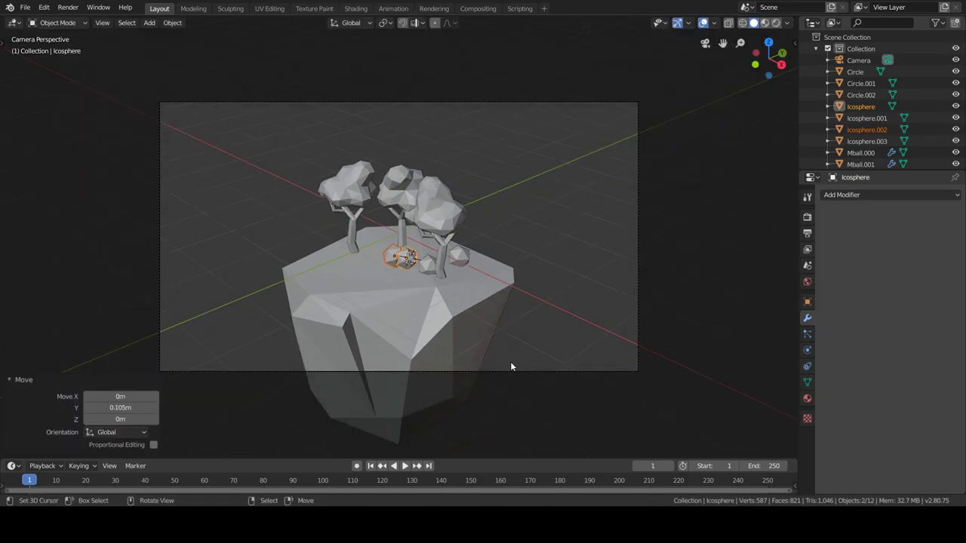
# Make the camera orthographic with an orthographic scale of 14.614.
pyautogui.click(510, 369)
pyautogui.click(806, 231)
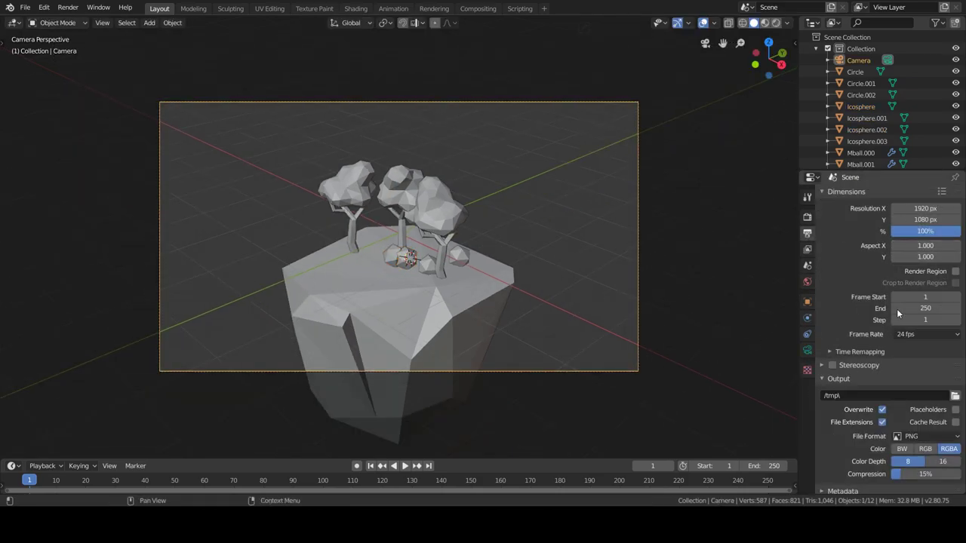
pyautogui.click(806, 349)
pyautogui.click(917, 229)
pyautogui.click(909, 253)
pyautogui.moveTo(913, 248); pyautogui.dragTo(950, 247)
# Lower the camera along Z, then select the island base and move to the Shading workspace.
pyautogui.press('g')
pyautogui.press('z')
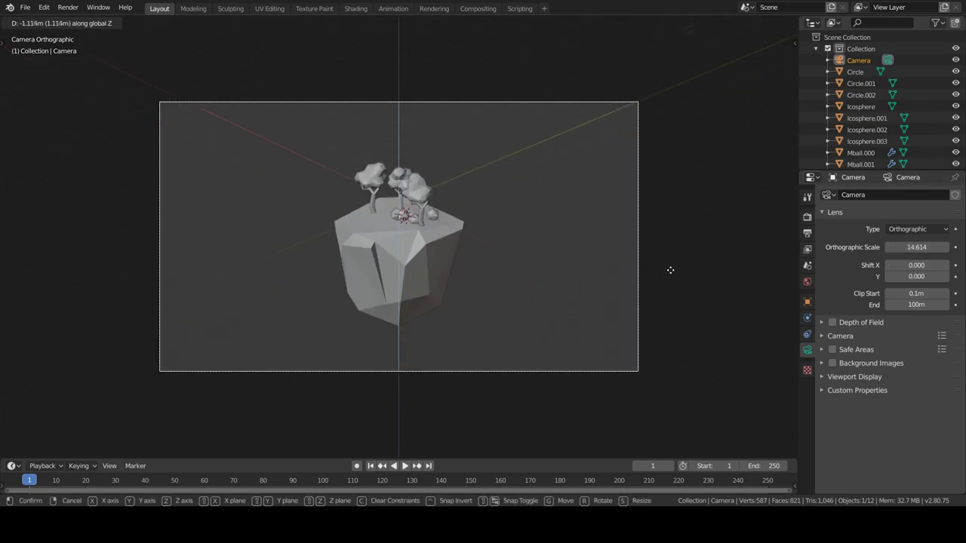
pyautogui.click(670, 269)
pyautogui.click(395, 205)
pyautogui.press('Tab')
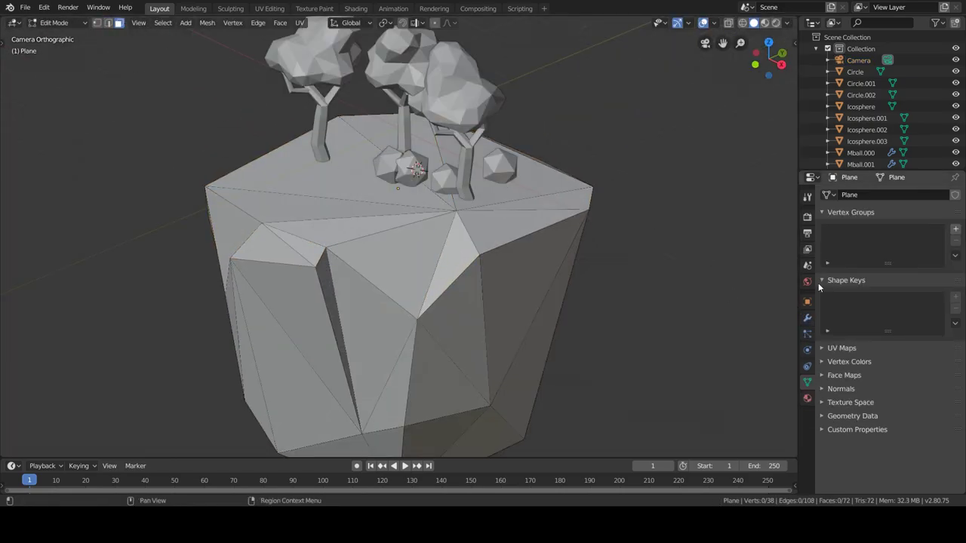
pyautogui.click(355, 9)
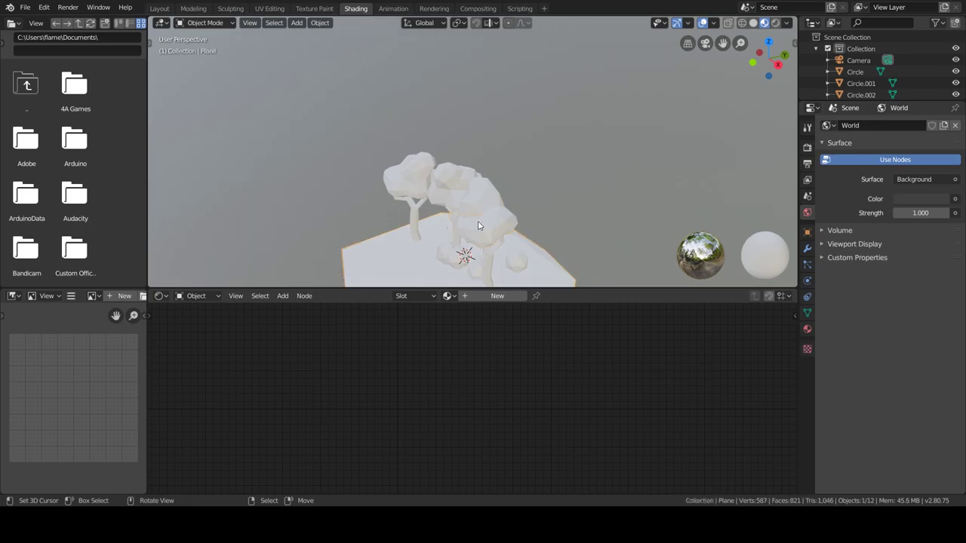
# Give the first tree crown a new green material (Material.001).
pyautogui.click(807, 328)
pyautogui.click(901, 172)
pyautogui.click(920, 286)
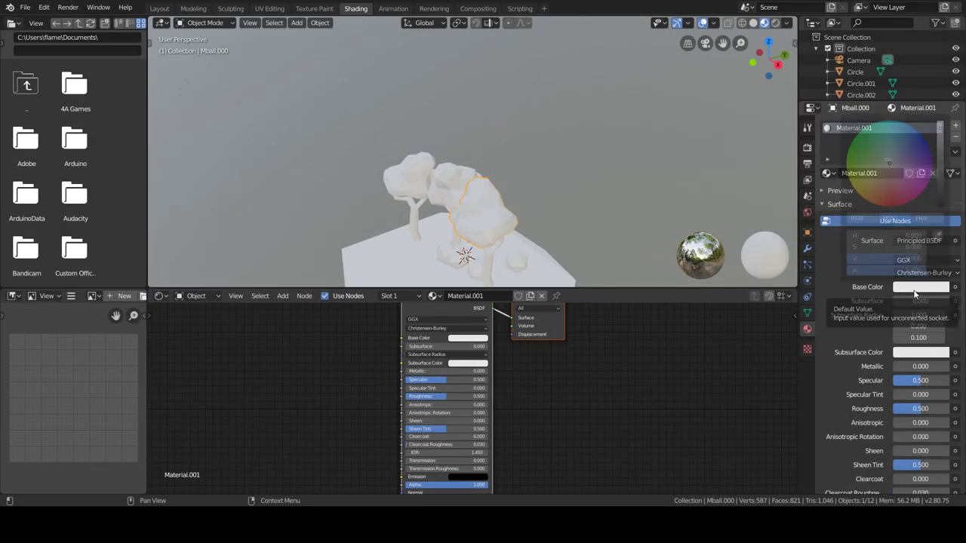
pyautogui.click(857, 156)
# Apply Material.001 to the other trees' leaves and rename it 'leaves'.
pyautogui.click(464, 183)
pyautogui.click(826, 173)
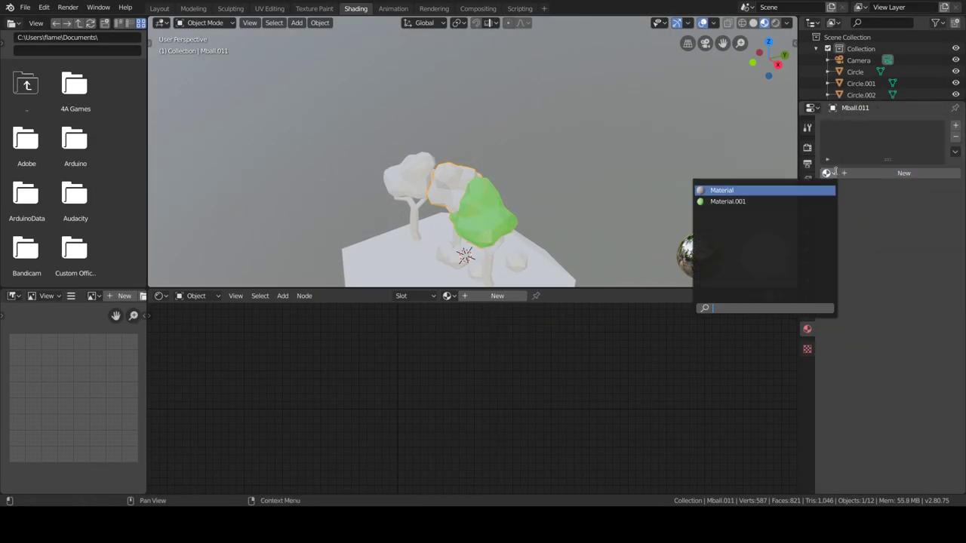
pyautogui.click(724, 200)
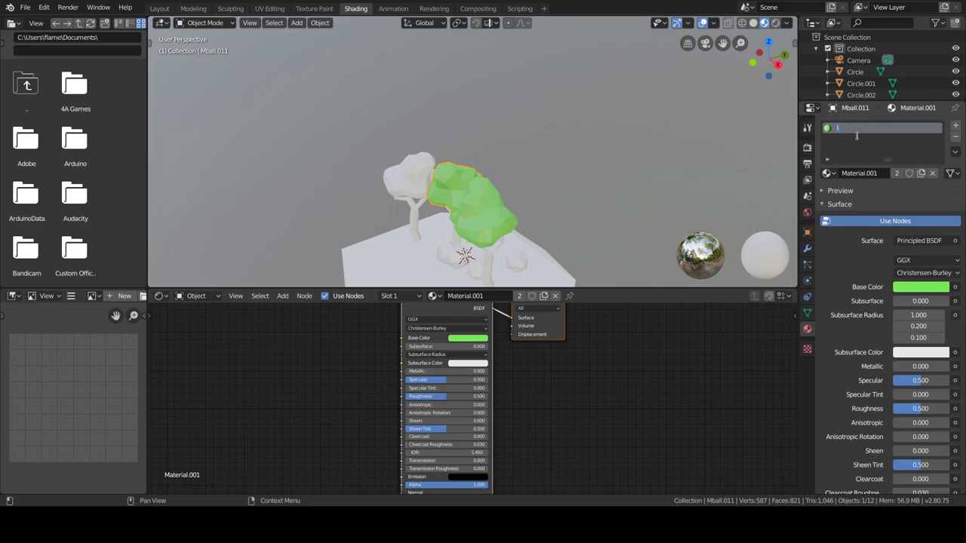
pyautogui.press('Return')
pyautogui.click(414, 169)
pyautogui.click(826, 173)
pyautogui.click(725, 200)
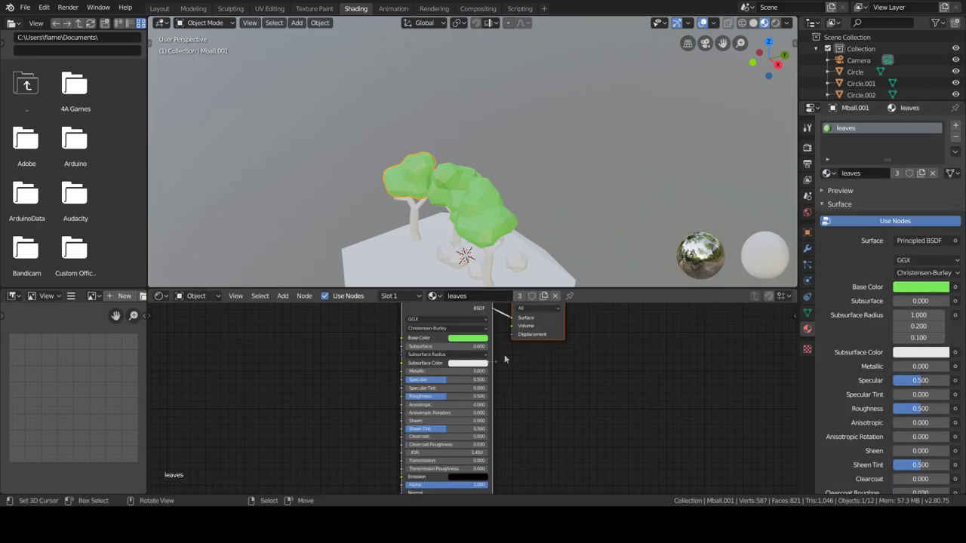
# Assign the shared leaves material to each icosphere bush.
pyautogui.click(516, 260)
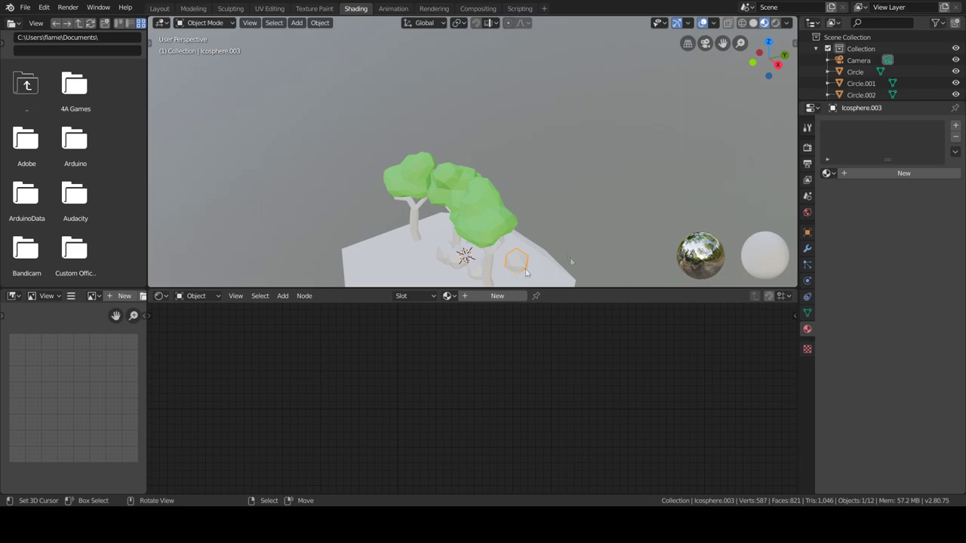
pyautogui.click(826, 173)
pyautogui.click(724, 201)
pyautogui.click(453, 257)
pyautogui.click(826, 172)
pyautogui.click(724, 201)
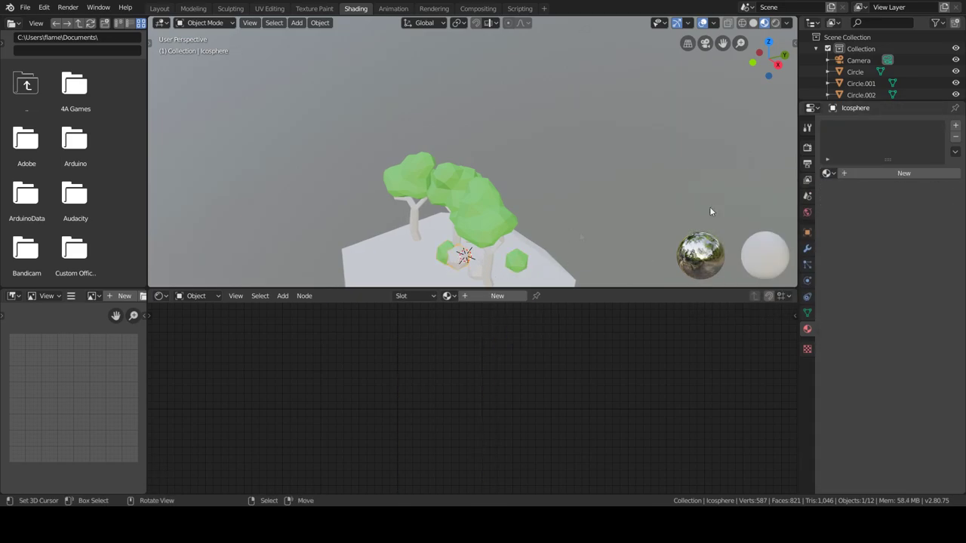
pyautogui.click(520, 259)
# Create a reddish-brown 'trunk' material on the right tree's trunk.
pyautogui.click(520, 259)
pyautogui.click(826, 172)
pyautogui.click(724, 201)
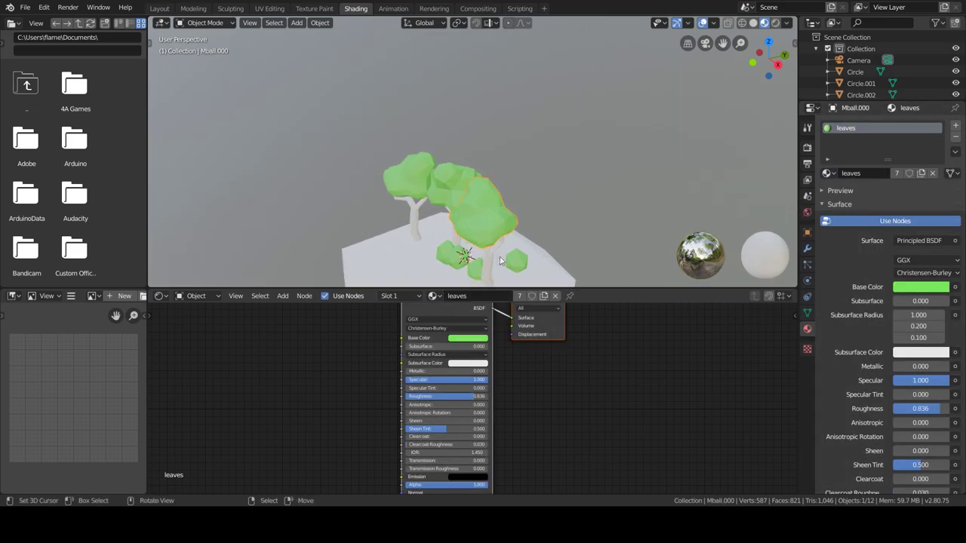
pyautogui.click(466, 339)
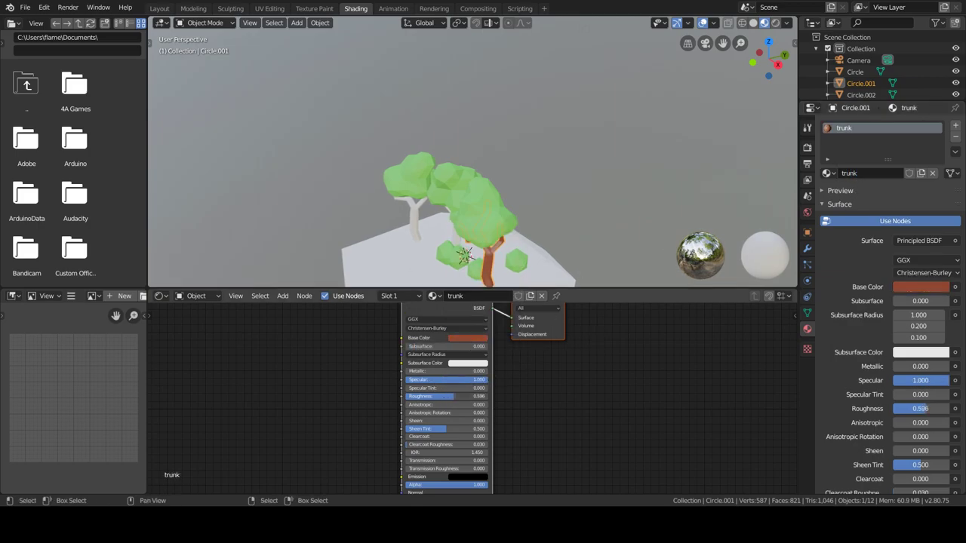
# Apply the trunk material to the left tree's trunk and the remaining trunk.
pyautogui.click(860, 95)
pyautogui.click(828, 172)
pyautogui.click(828, 173)
pyautogui.click(758, 201)
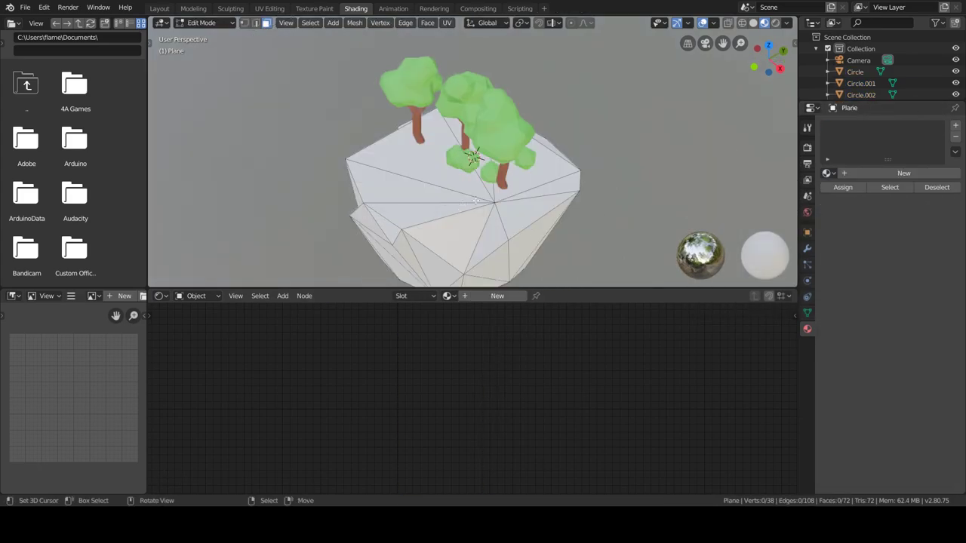
# Give the island base a new brown 'dirt' material with slightly raised specular.
pyautogui.click(903, 173)
pyautogui.click(468, 337)
pyautogui.moveTo(487, 252); pyautogui.dragTo(474, 267)
pyautogui.moveTo(920, 380); pyautogui.dragTo(925, 380)
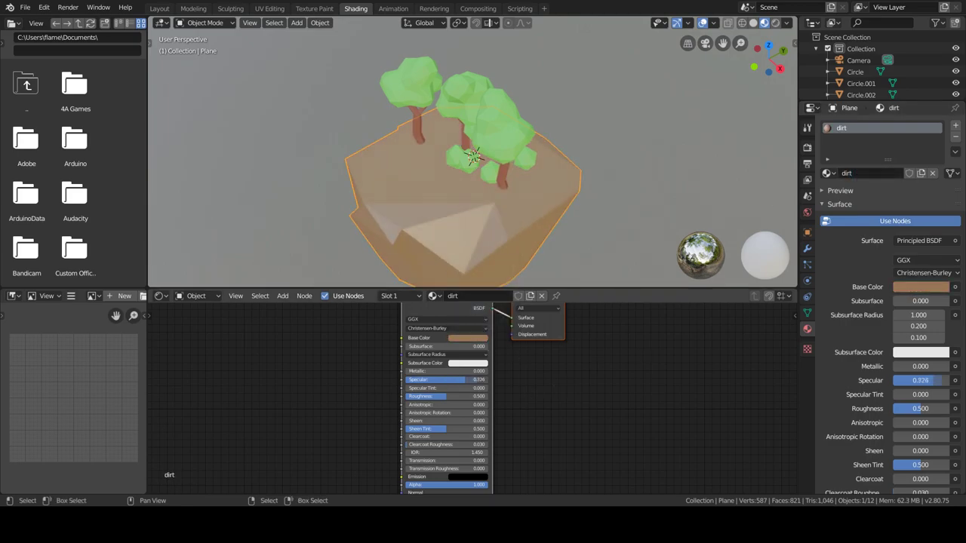
pyautogui.moveTo(540, 209)
pyautogui.mouseDown(button='middle')
pyautogui.moveTo(499, 193)
pyautogui.moveTo(500, 173)
pyautogui.mouseUp(button='middle')
# In Edit Mode, select the island's top faces.
pyautogui.press('Tab')
pyautogui.press('c')
pyautogui.click(500, 172)
pyautogui.moveTo(472, 204); pyautogui.dragTo(528, 188, button='middle')
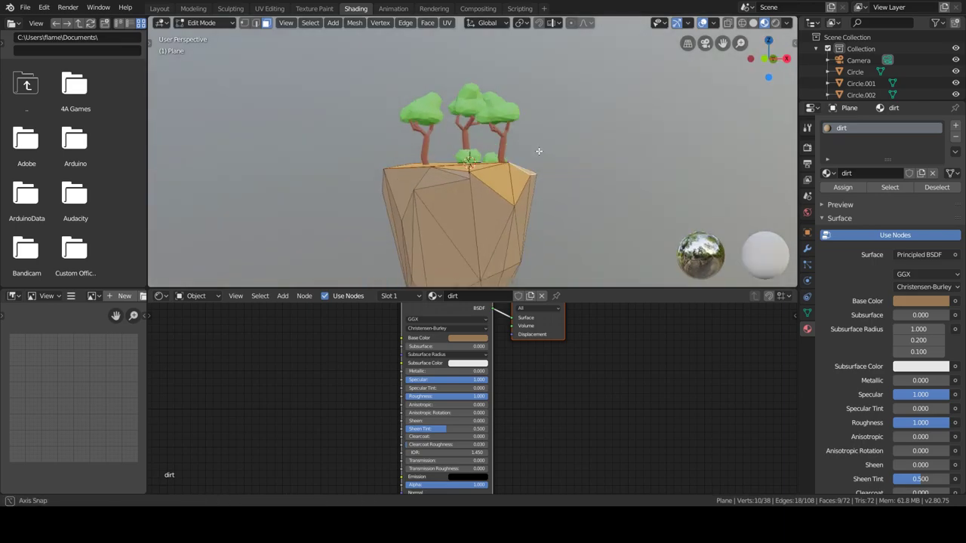
# Add a second material slot named 'grass' with a green colour for the top.
pyautogui.click(955, 126)
pyautogui.click(876, 197)
pyautogui.doubleClick(875, 192)
pyautogui.write('grass')
pyautogui.press('Return')
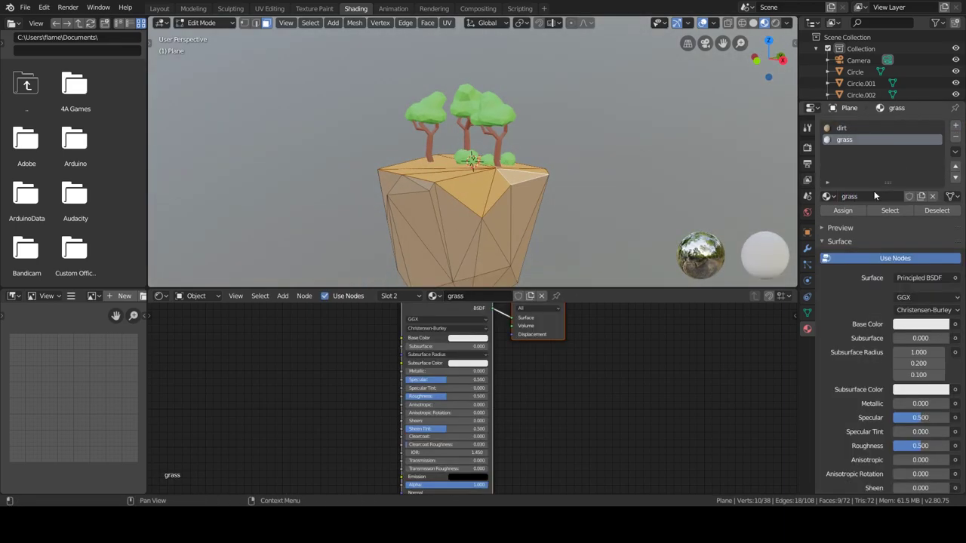
pyautogui.moveTo(470, 256); pyautogui.dragTo(466, 246)
pyautogui.press('Tab')
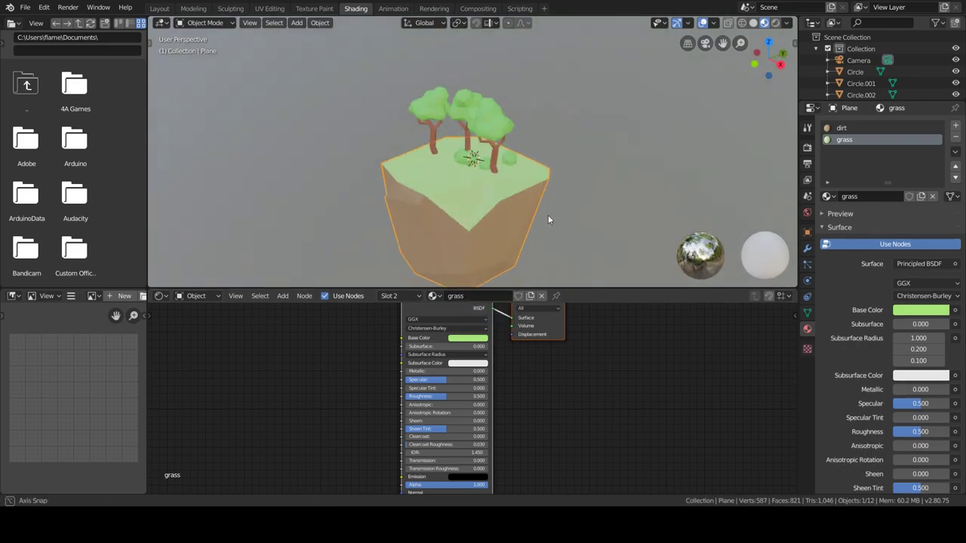
pyautogui.click(468, 338)
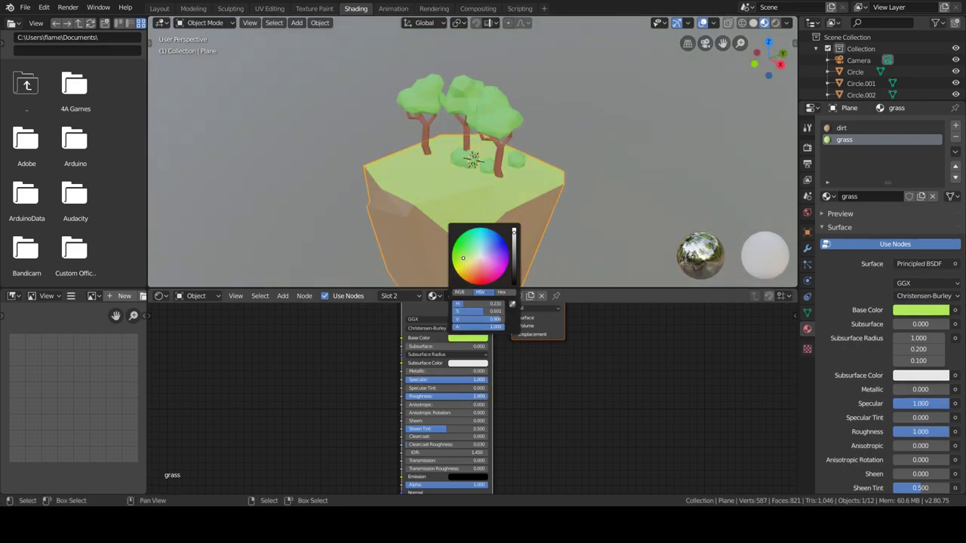
# Select the island's underside faces, using X-ray to reach hidden ones.
pyautogui.press('Tab')
pyautogui.keyDown('shift'); pyautogui.moveTo(521, 236); pyautogui.dragTo(513, 179, button='middle'); pyautogui.keyUp('shift')
pyautogui.click(481, 239)
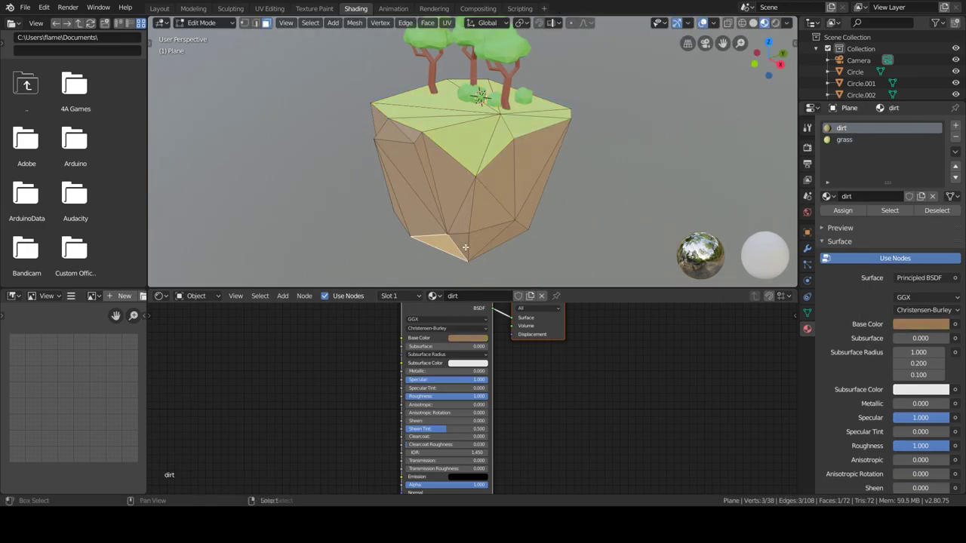
pyautogui.moveTo(507, 231)
pyautogui.mouseDown(button='middle')
pyautogui.moveTo(494, 263)
pyautogui.moveTo(483, 226)
pyautogui.mouseUp(button='middle')
pyautogui.keyDown('shift'); pyautogui.click(498, 242); pyautogui.keyUp('shift')
pyautogui.hotkey('alt', 'z')
pyautogui.hotkey('alt', 'z')
pyautogui.keyDown('shift'); pyautogui.click(498, 260); pyautogui.keyUp('shift')
pyautogui.hotkey('alt', 'z')
# Add a dirt slot and a new darker brown 'dirt2' material for the underside.
pyautogui.click(955, 126)
pyautogui.click(828, 196)
pyautogui.click(771, 215)
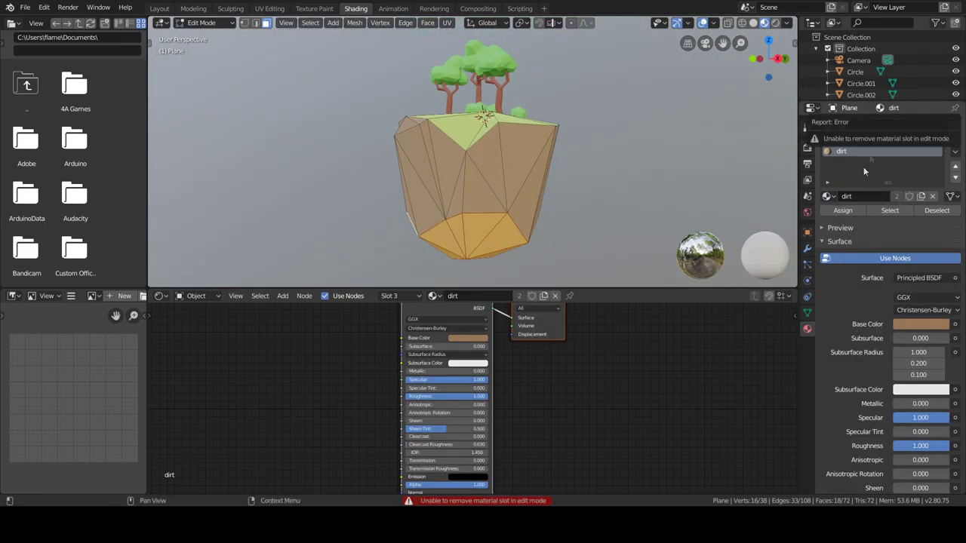
pyautogui.click(955, 126)
pyautogui.click(860, 196)
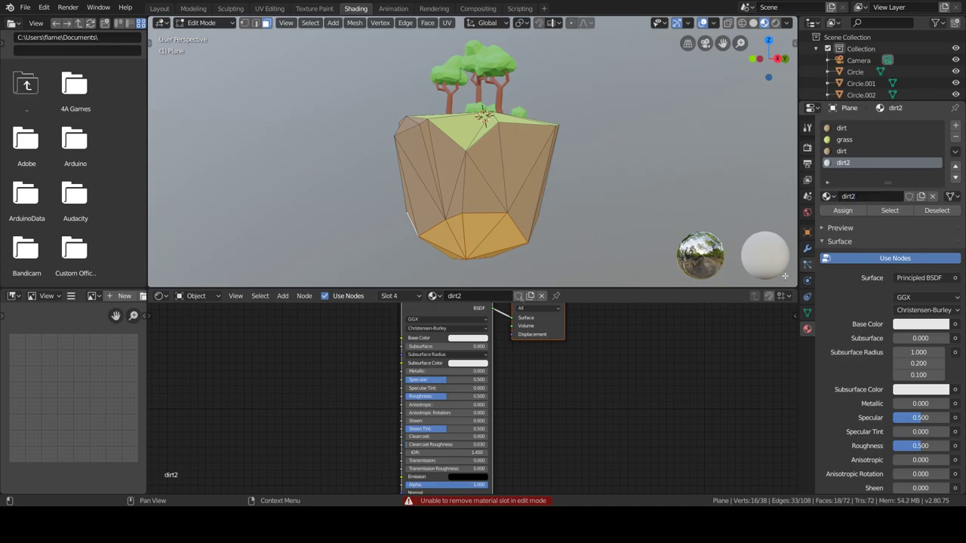
pyautogui.click(468, 338)
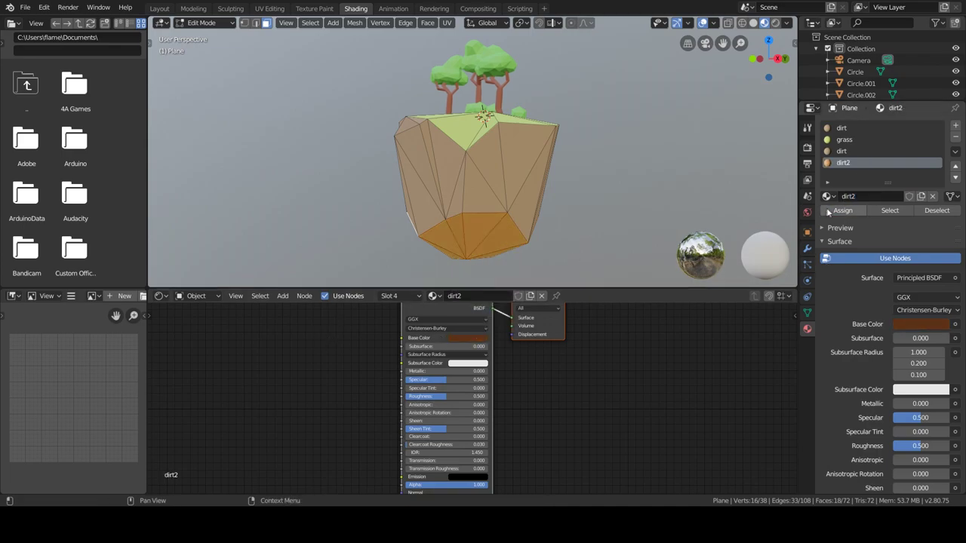
pyautogui.press('Tab')
# Raise dirt2's specular and roughness, fine-tune its colour, and view through the camera.
pyautogui.moveTo(560, 250); pyautogui.dragTo(579, 251, button='middle')
pyautogui.moveTo(443, 379)
pyautogui.mouseDown()
pyautogui.moveTo(480, 380)
pyautogui.moveTo(483, 396)
pyautogui.mouseUp()
pyautogui.click(468, 338)
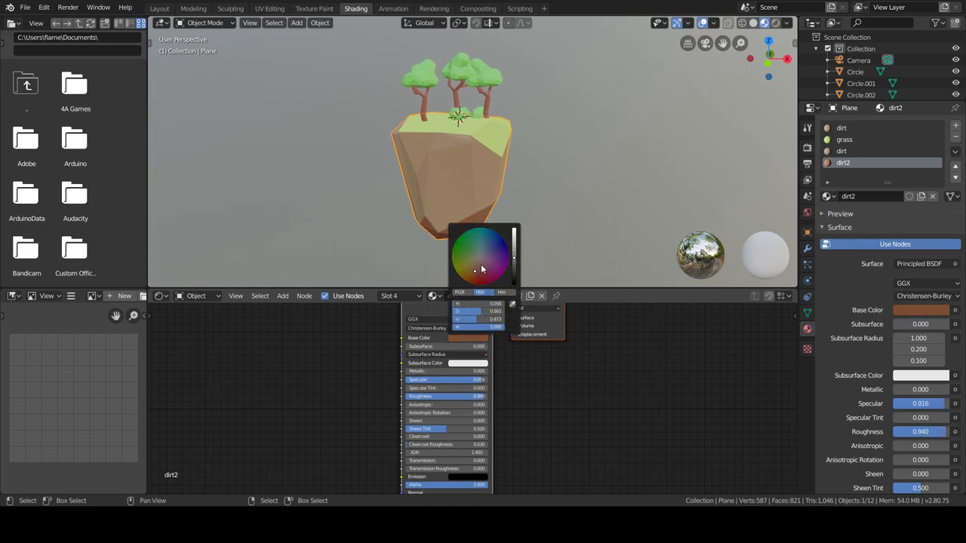
pyautogui.press('KP_0')
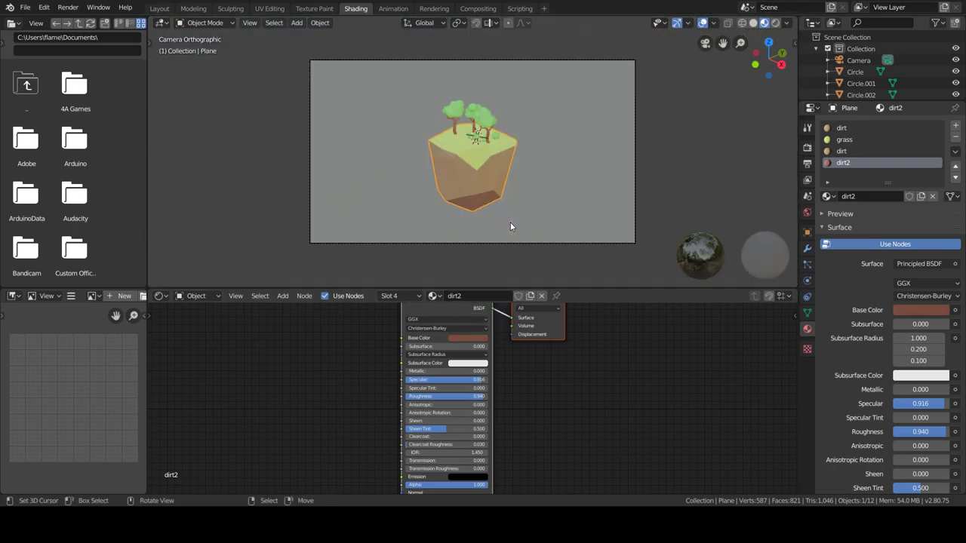
# Add a plane and move and scale it into a large backdrop behind the island.
pyautogui.moveTo(498, 209); pyautogui.dragTo(541, 192, button='middle')
pyautogui.scroll(-4, 540, 193)
pyautogui.hotkey('shift', 'a')
pyautogui.click(562, 194)
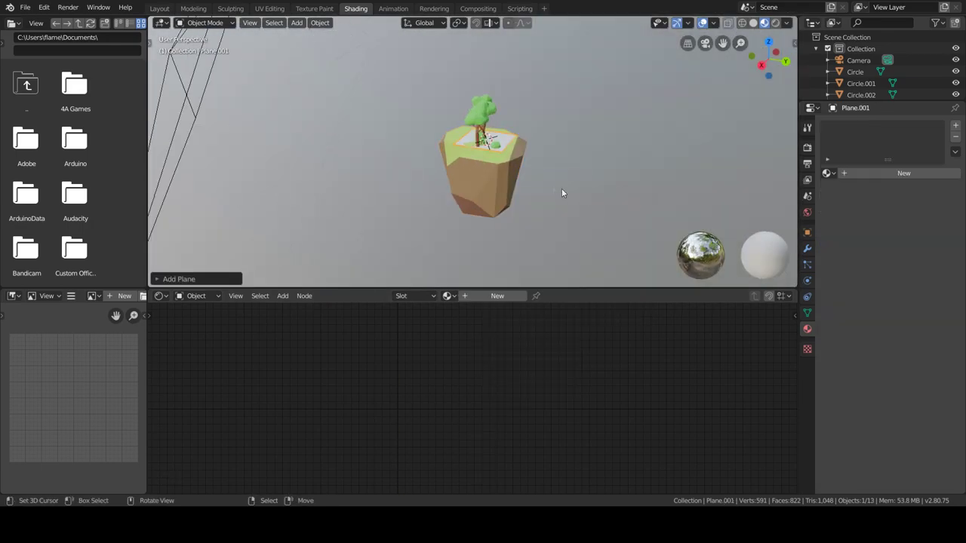
pyautogui.press('g')
pyautogui.click(562, 226)
pyautogui.press('s')
pyautogui.click(566, 194)
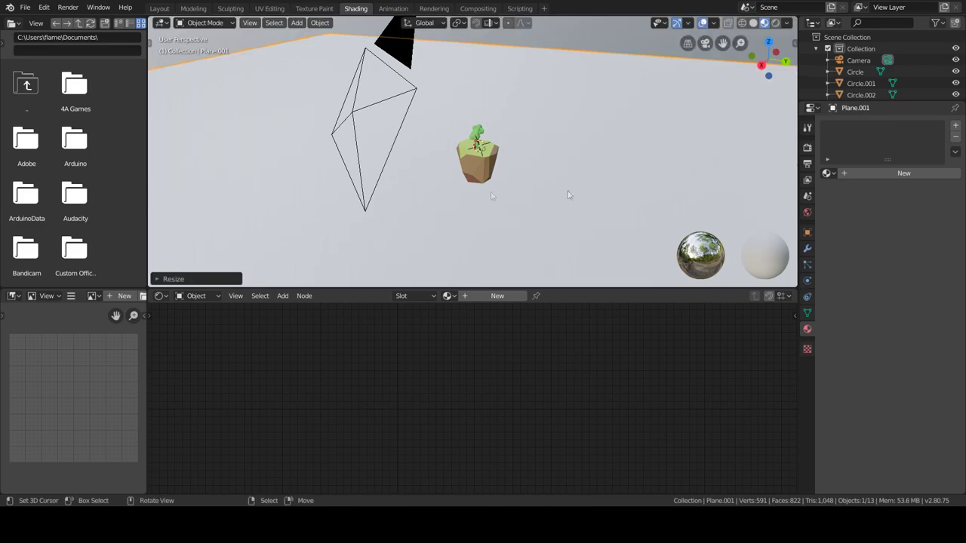
pyautogui.press('KP_0')
# Add an ico sphere and position it as the first cloud.
pyautogui.moveTo(351, 99)
pyautogui.mouseDown(button='middle')
pyautogui.moveTo(468, 176)
pyautogui.moveTo(460, 129)
pyautogui.mouseUp(button='middle')
pyautogui.hotkey('shift', 'a')
pyautogui.click(603, 183)
pyautogui.press('g')
pyautogui.scroll(-3, 553, 137)
pyautogui.click(503, 125)
pyautogui.press('KP_0')
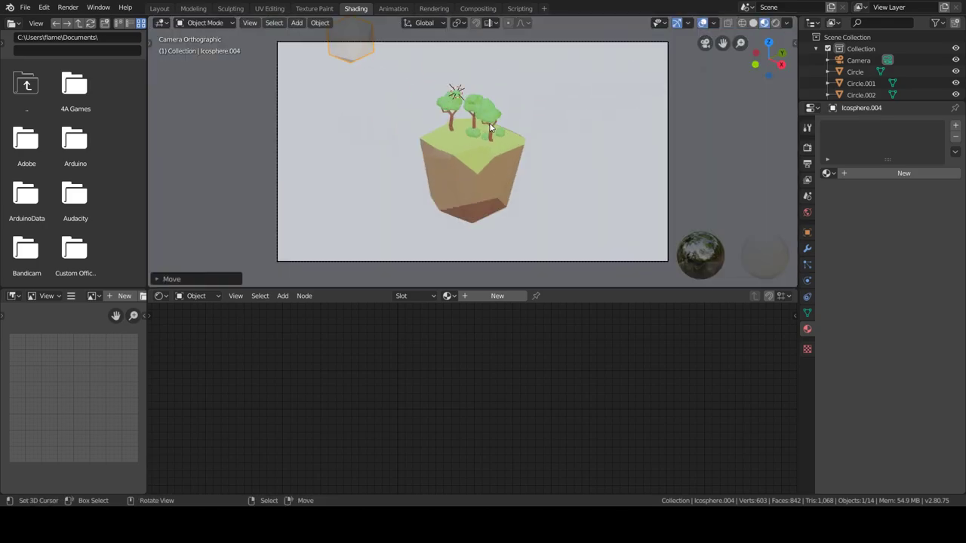
# Duplicate the cloud spheres into clusters on the left and right of the island.
pyautogui.hotkey('shift', 'd')
pyautogui.hotkey('shift', 'd')
pyautogui.click(525, 183)
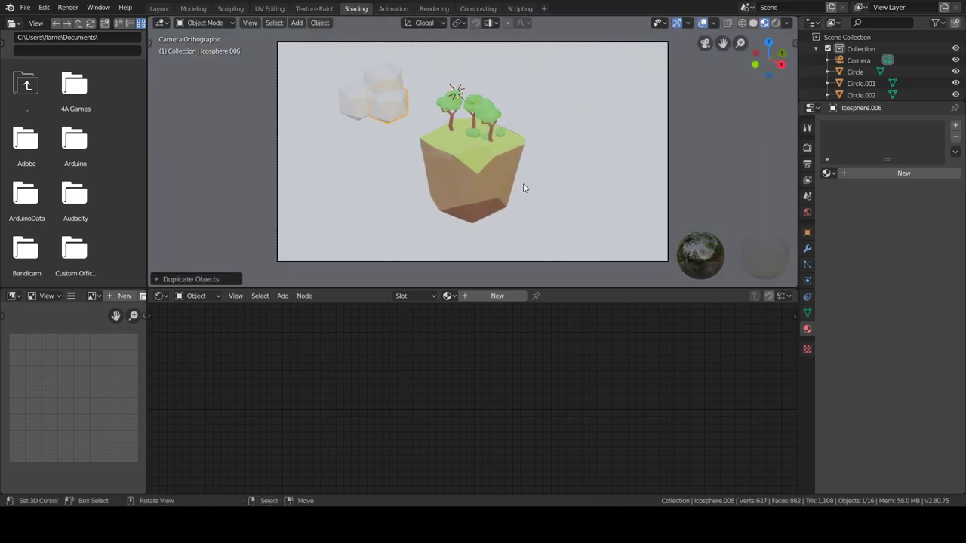
pyautogui.keyDown('shift'); pyautogui.click(381, 76); pyautogui.keyUp('shift')
pyautogui.keyDown('shift'); pyautogui.click(356, 102); pyautogui.keyUp('shift')
pyautogui.hotkey('shift', 'd')
pyautogui.click(618, 148)
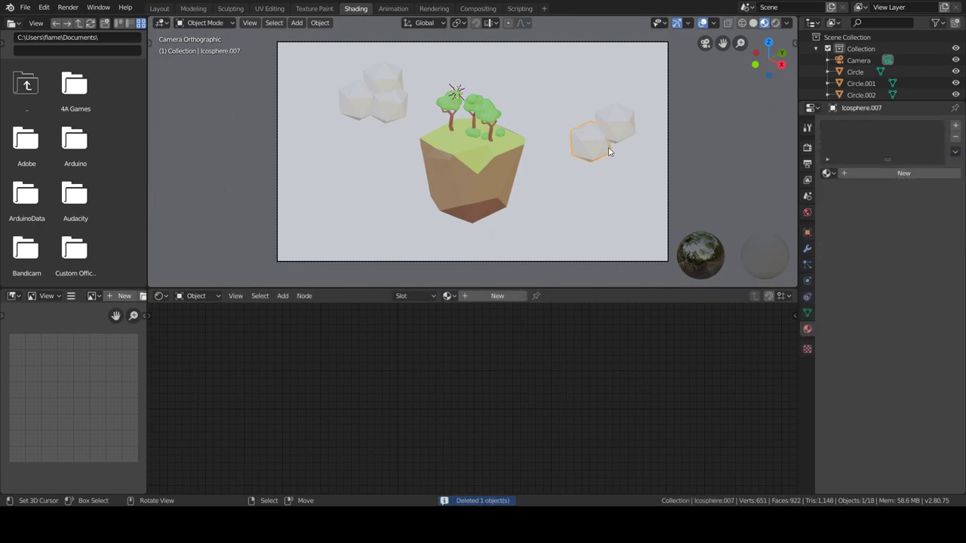
# Create new materials for a cloud sphere and the backdrop, making the backdrop light blue.
pyautogui.click(608, 145)
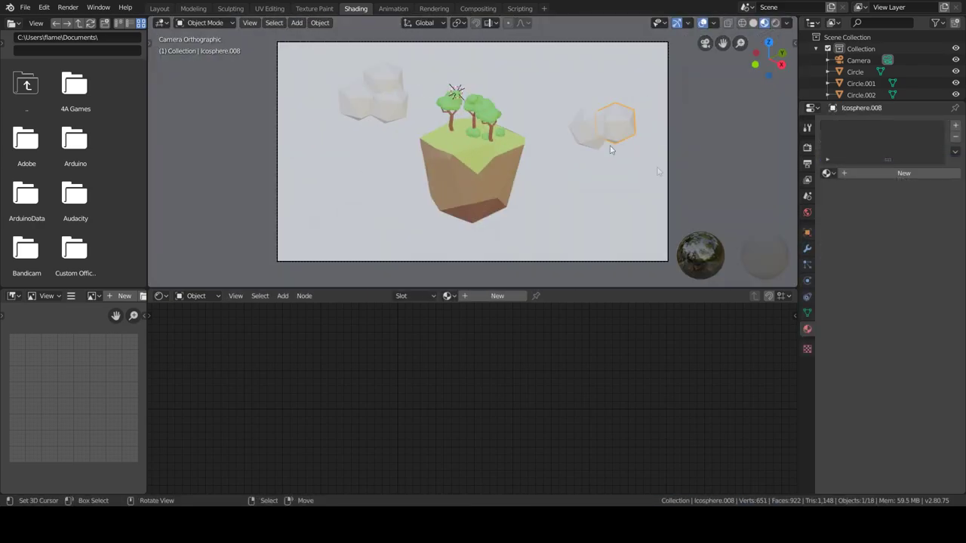
pyautogui.click(868, 173)
pyautogui.click(340, 219)
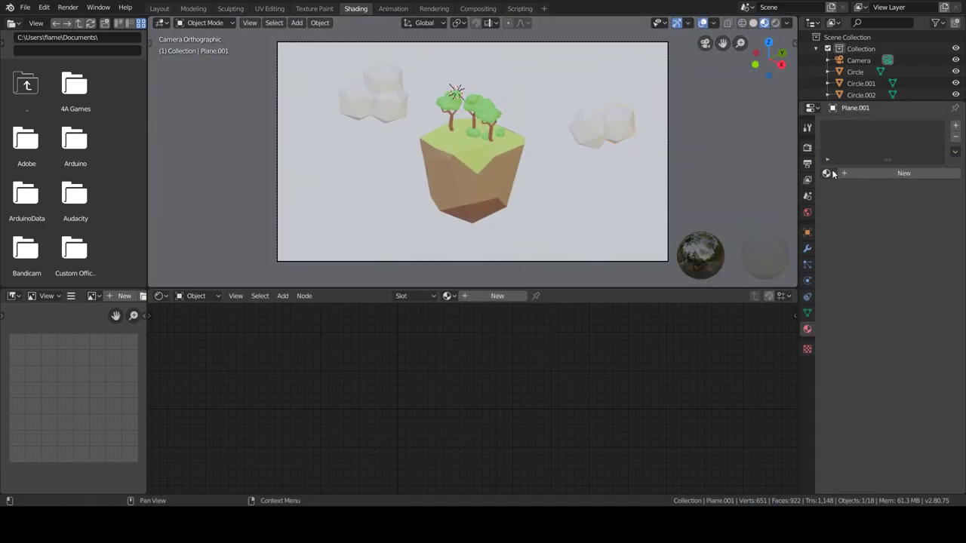
pyautogui.click(868, 174)
pyautogui.click(467, 337)
pyautogui.click(480, 249)
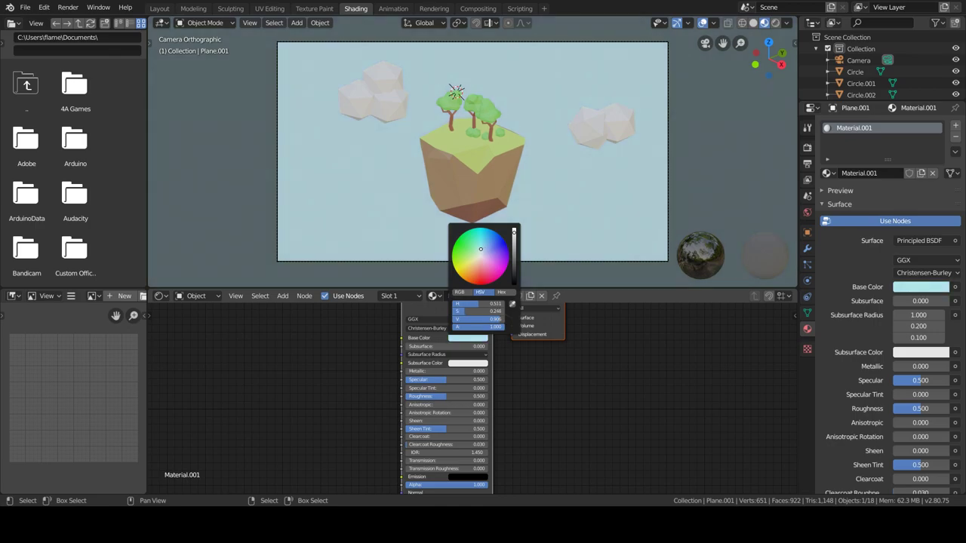
# Undo the stray material changes, give the clouds the white cloud material, and test-render.
pyautogui.hotkey('ctrl', 'z')
pyautogui.hotkey('ctrl', 'z')
pyautogui.hotkey('ctrl', 'z')
pyautogui.hotkey('ctrl', 'z')
pyautogui.hotkey('ctrl', 'z')
pyautogui.hotkey('ctrl', 'z')
pyautogui.hotkey('ctrl', 'z')
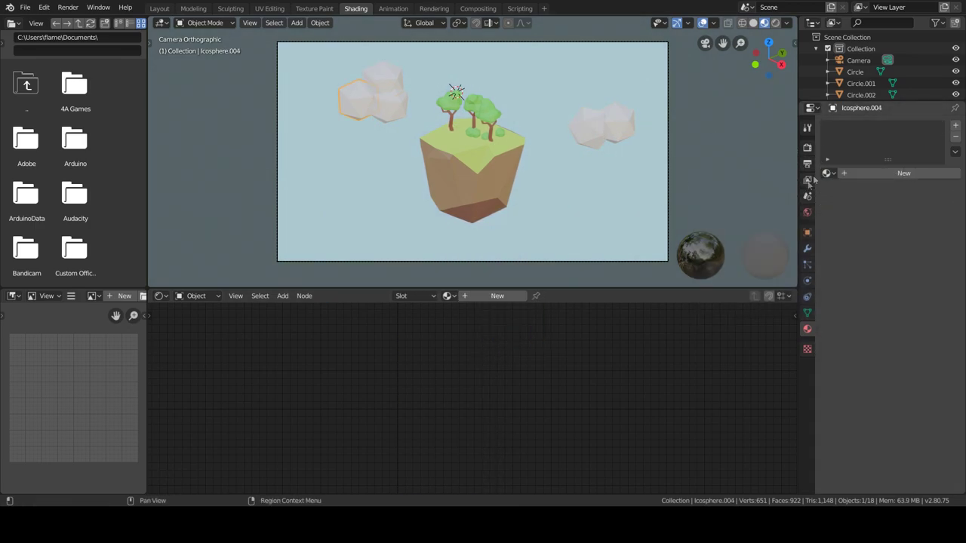
pyautogui.hotkey('ctrl', 'z')
pyautogui.click(467, 338)
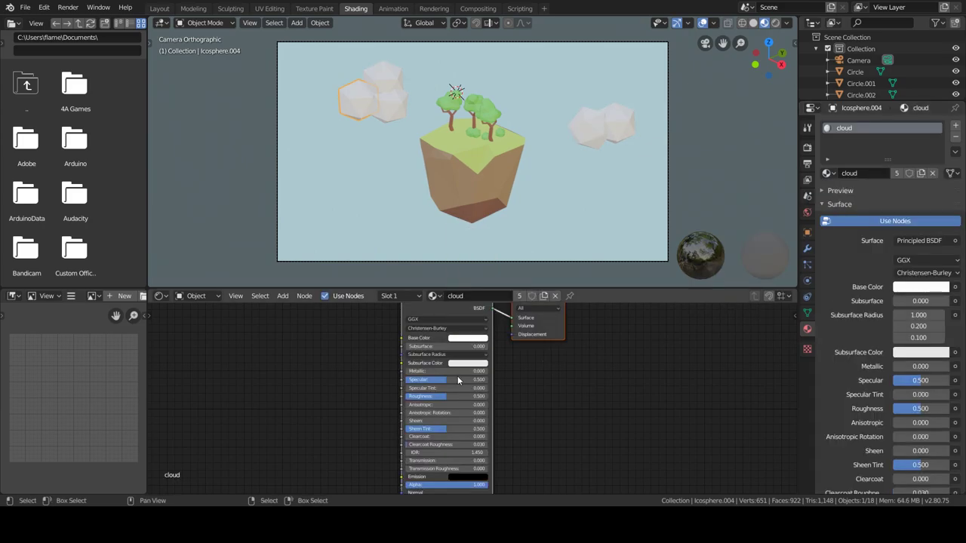
pyautogui.click(67, 7)
pyautogui.click(87, 18)
pyautogui.press('Escape')
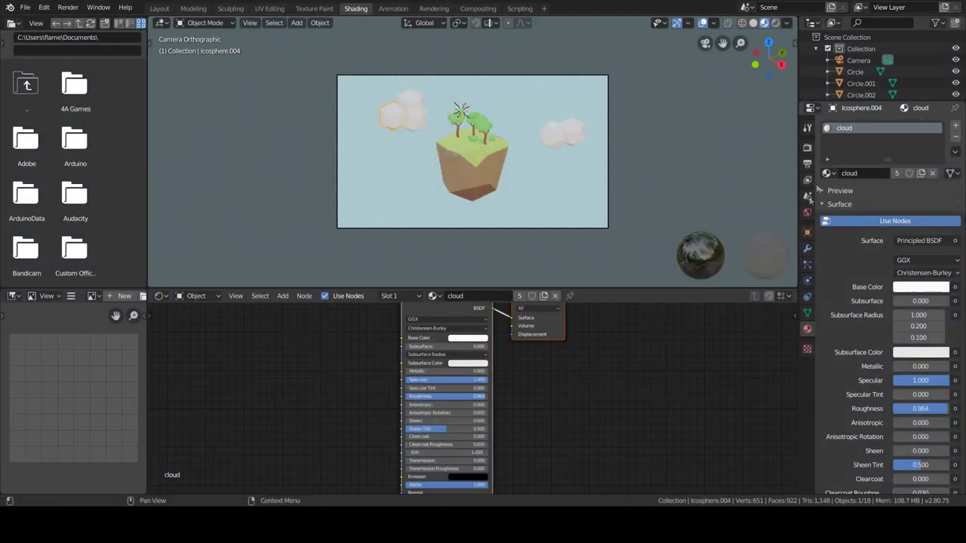
# Set the World colour to Sky Texture and render the scene again.
pyautogui.click(807, 212)
pyautogui.click(954, 198)
pyautogui.click(721, 337)
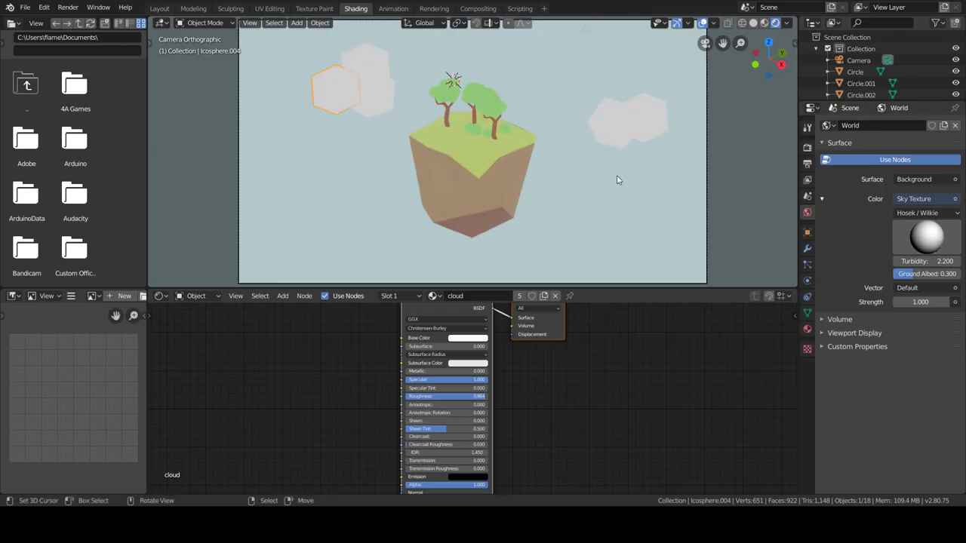
pyautogui.click(67, 7)
pyautogui.click(87, 17)
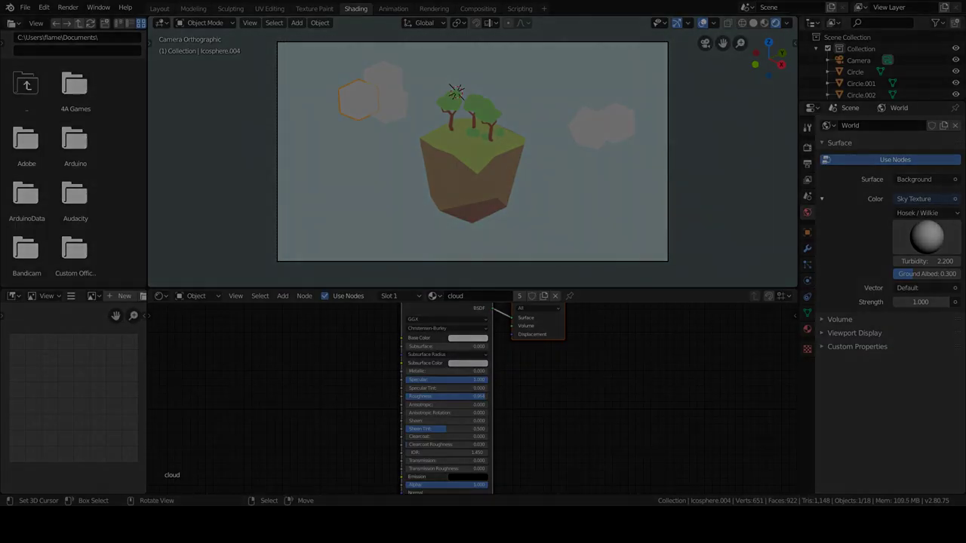